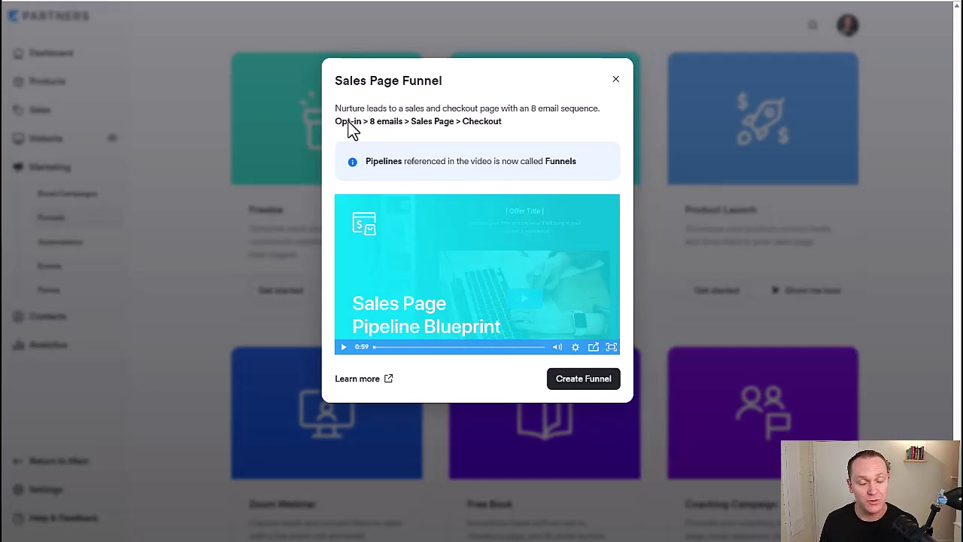
left_click_drag(368, 124, 402, 126)
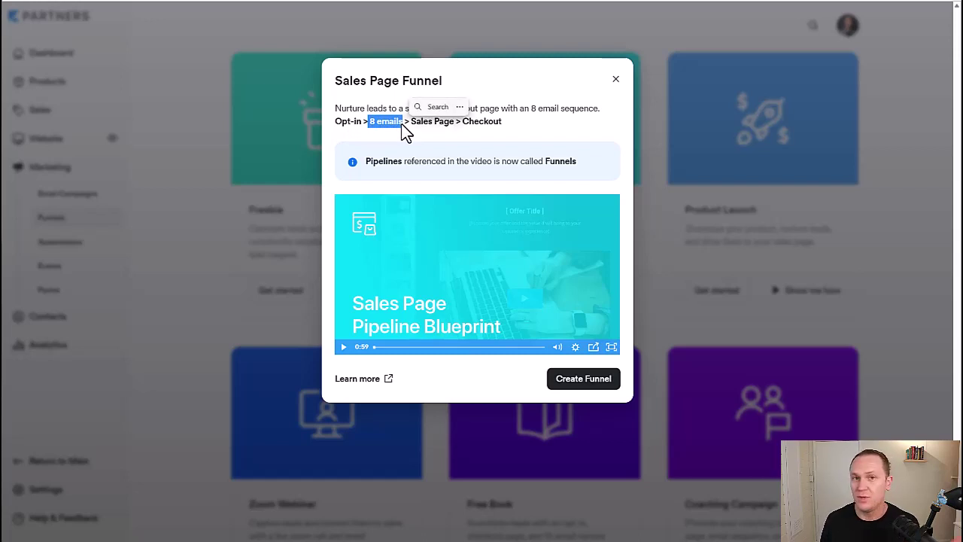
left_click_drag(410, 124, 374, 124)
left_click_drag(462, 122, 505, 124)
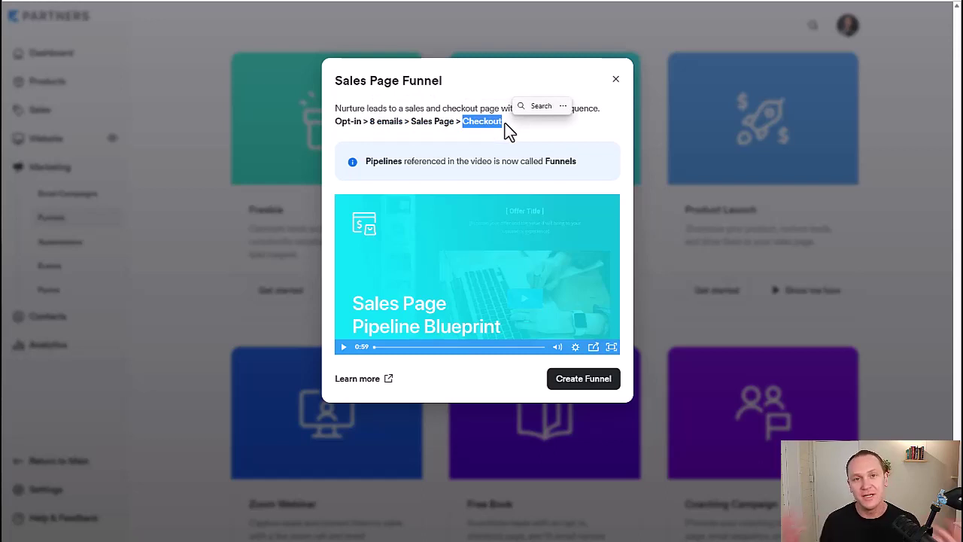
- Create a Sales Page funnel titled "email sequence" with The Epic Mini Course Pro as its offer
left_click(578, 390)
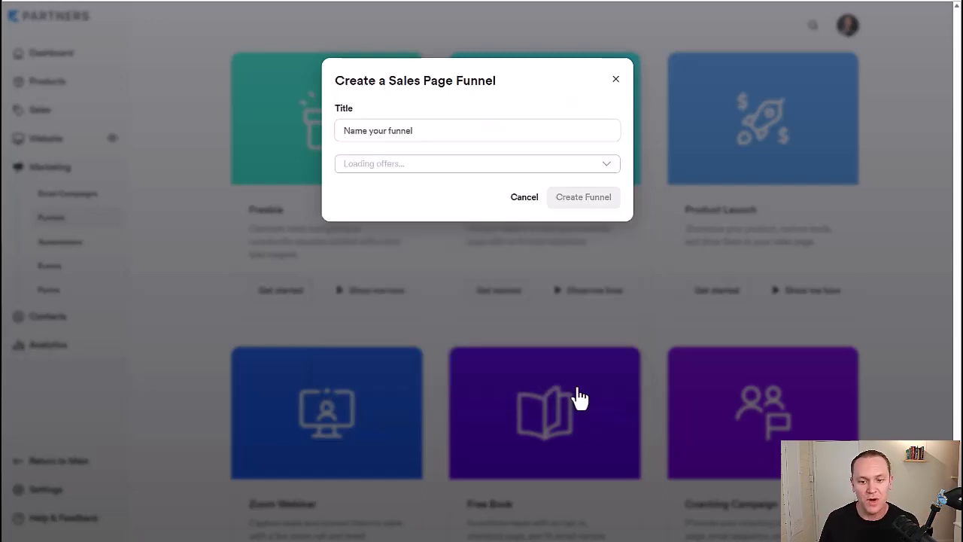
left_click(409, 131)
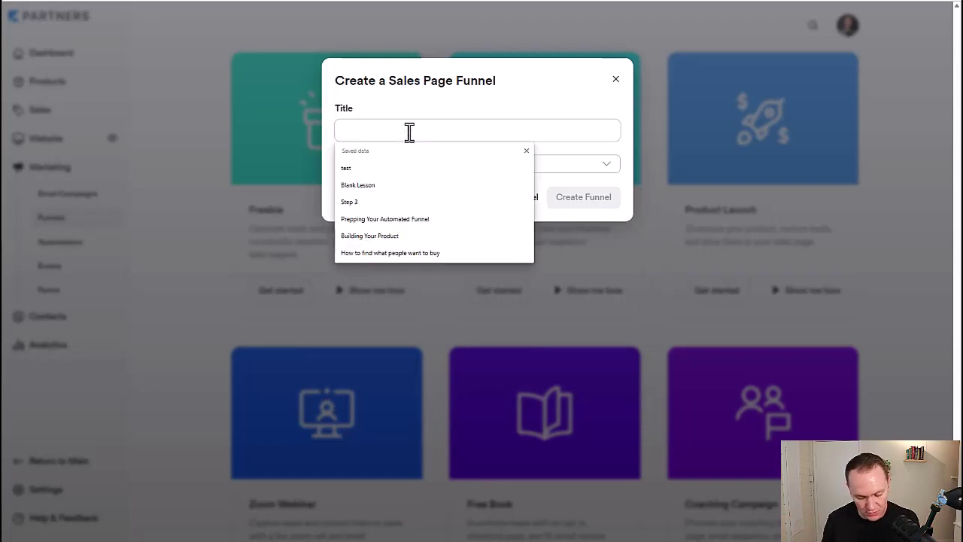
type("email sequence")
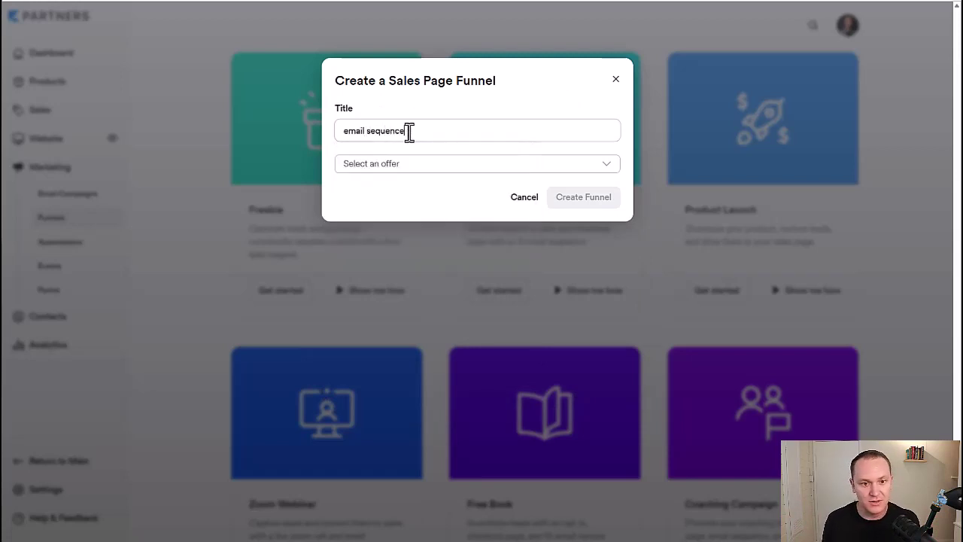
left_click(404, 165)
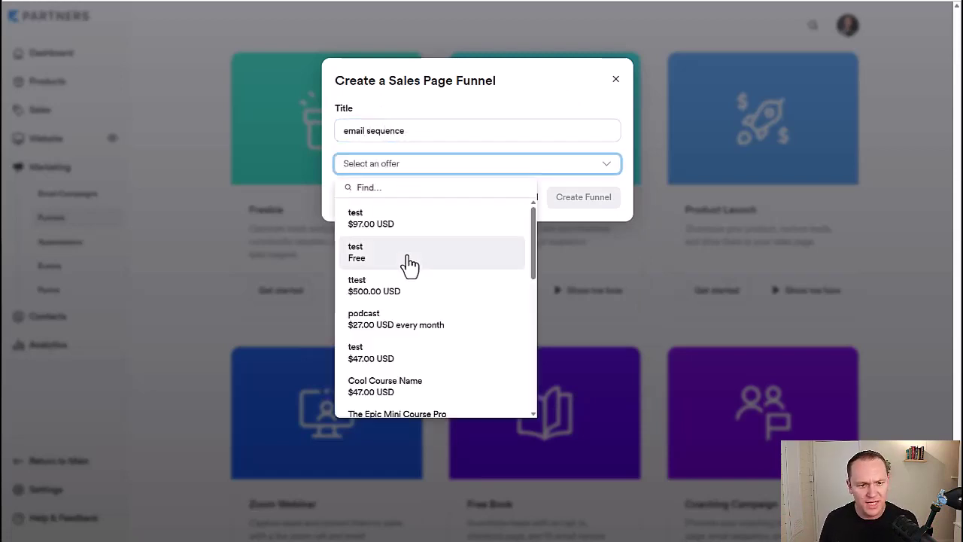
scroll(410, 265, "down", 1)
scroll(423, 273, "down", 1)
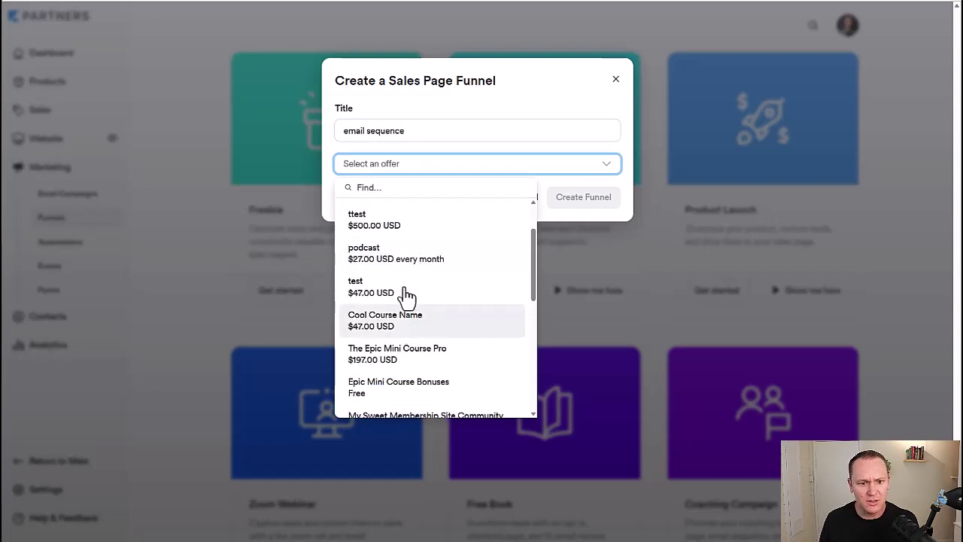
left_click(403, 355)
left_click(583, 201)
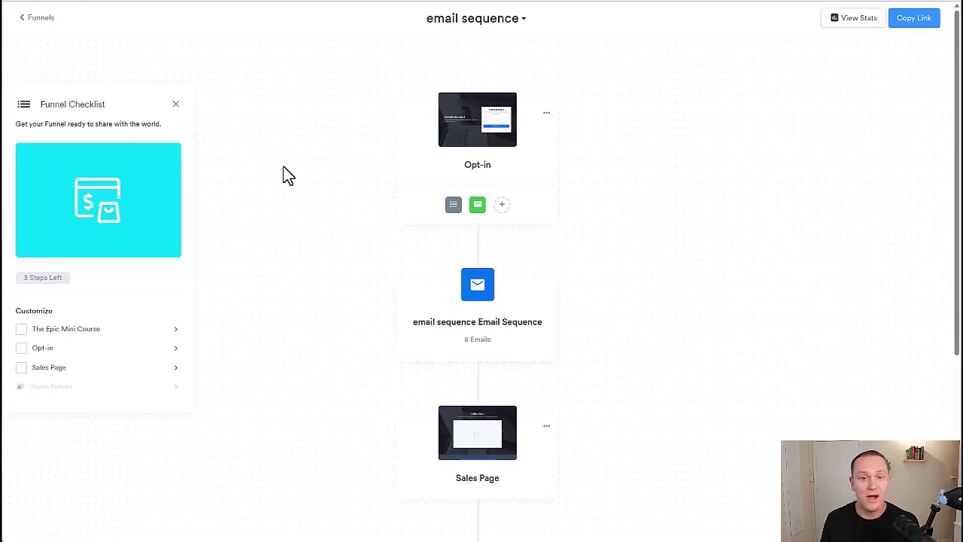
- Open the funnel's Opt-in page for editing, preview the Sales Page, and return to the Opt-in page
left_click(478, 143)
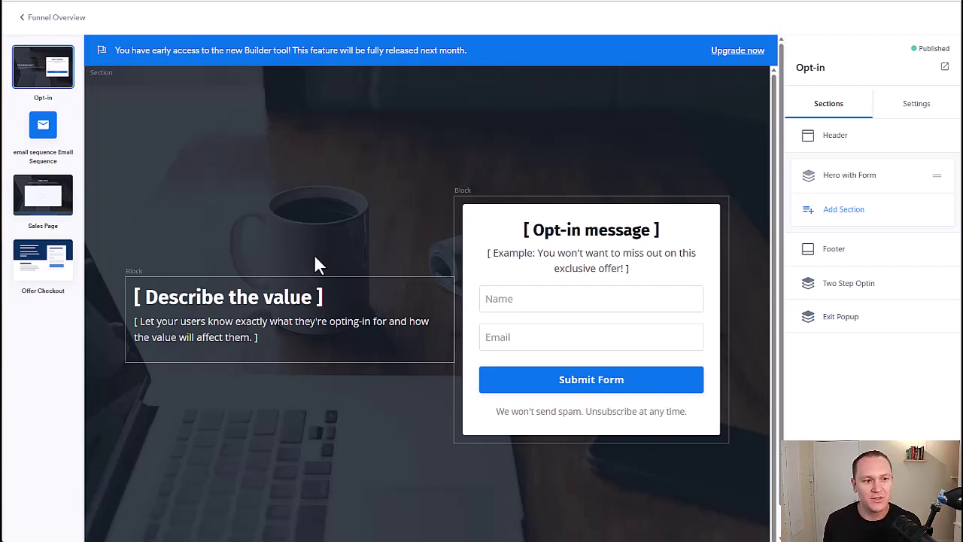
left_click(56, 218)
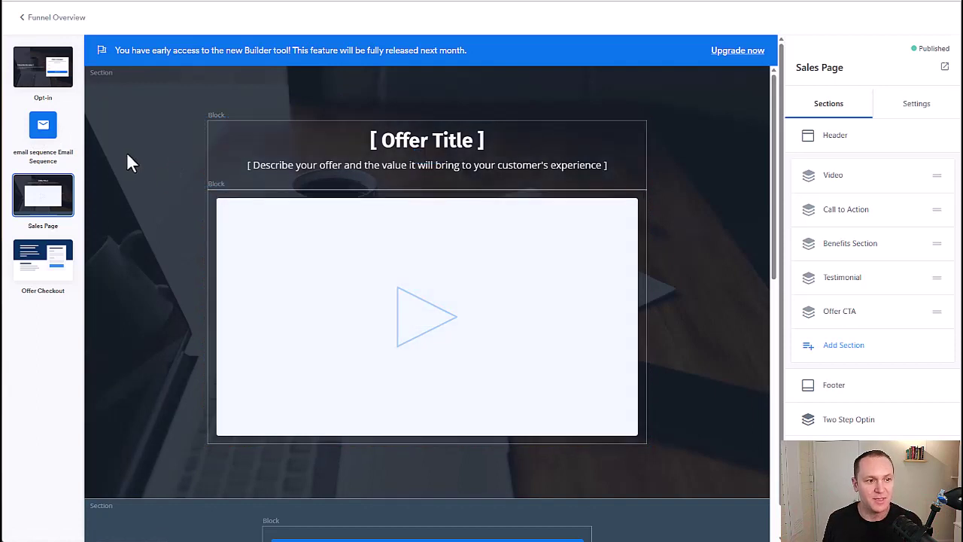
left_click(41, 79)
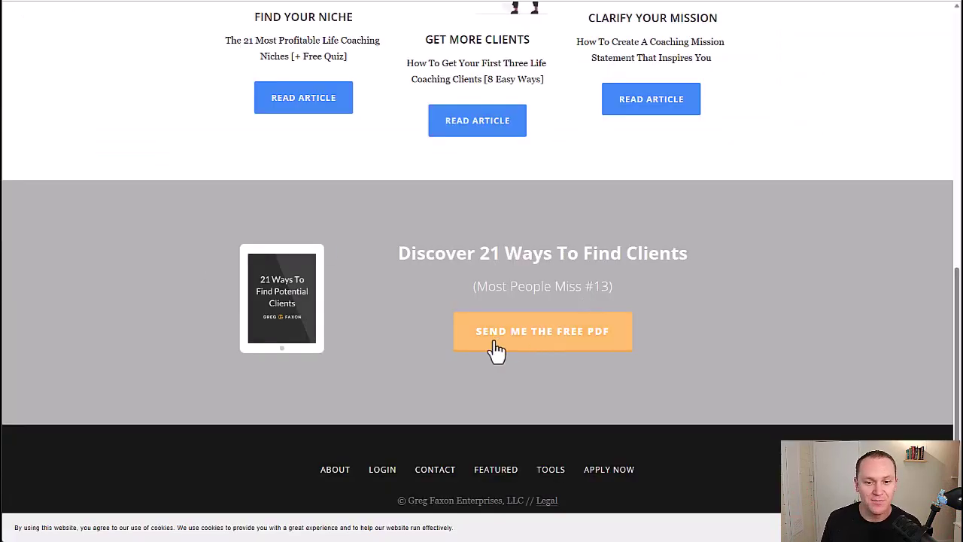
- On the coaching website, examine the free PDF offer's headline "Discover 21 Ways To Find Clients" and its "(Most People Miss #13)" subline
left_click_drag(388, 253, 711, 259)
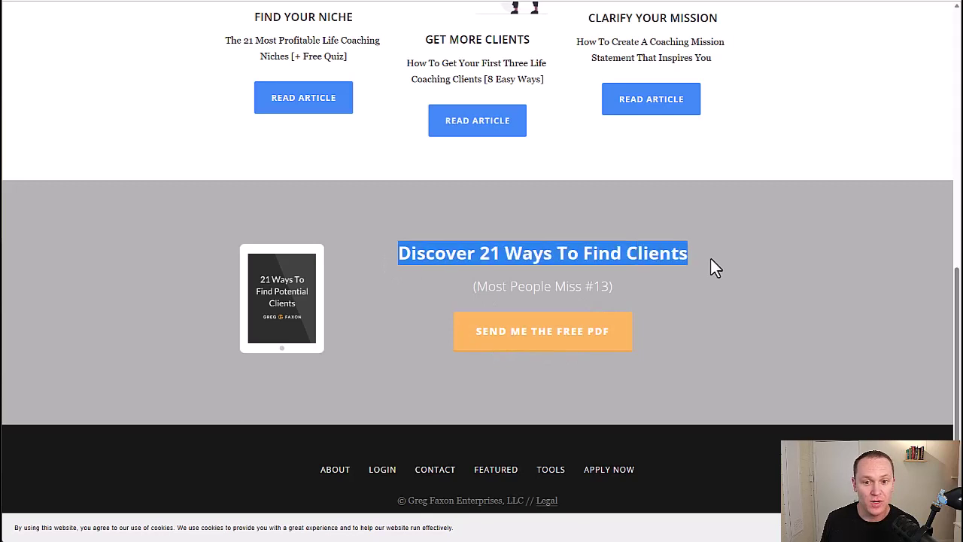
left_click(757, 284)
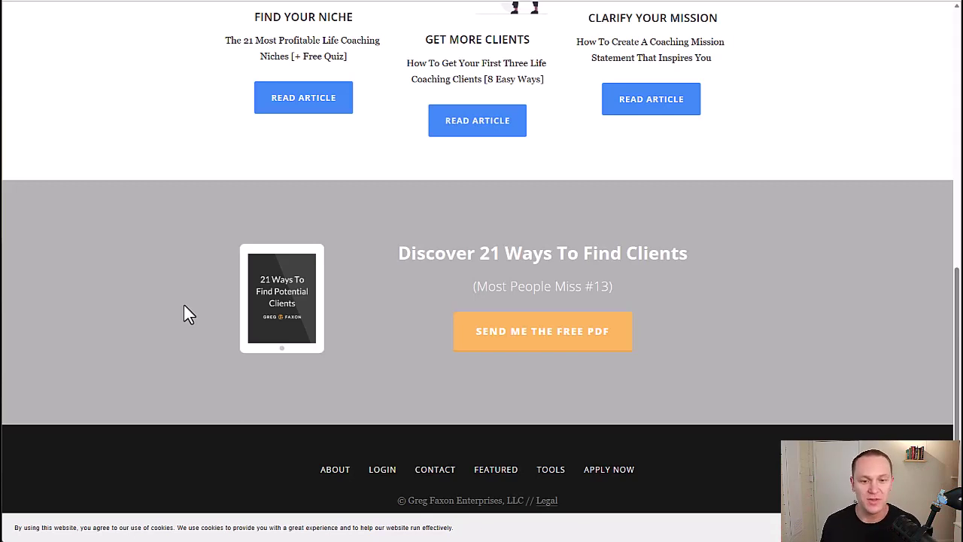
left_click_drag(394, 255, 781, 273)
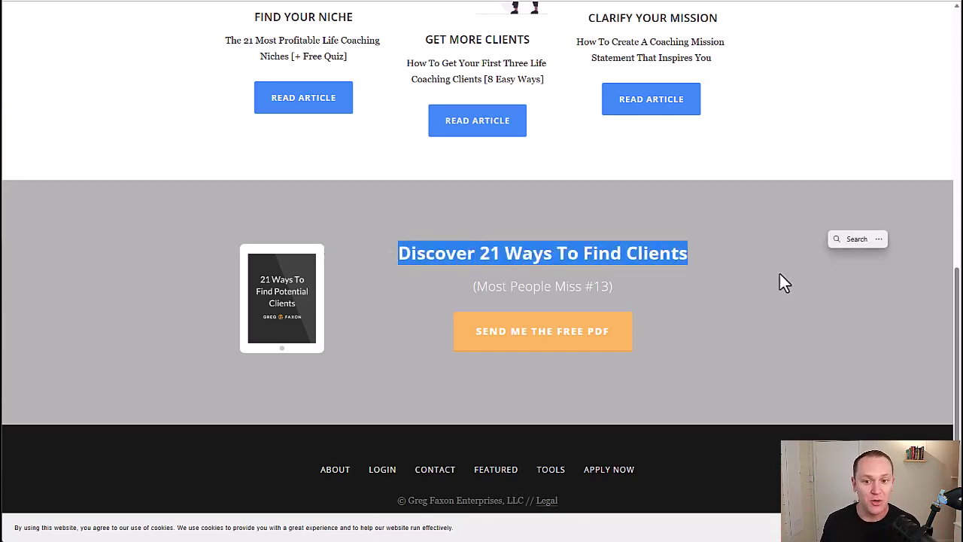
left_click(779, 274)
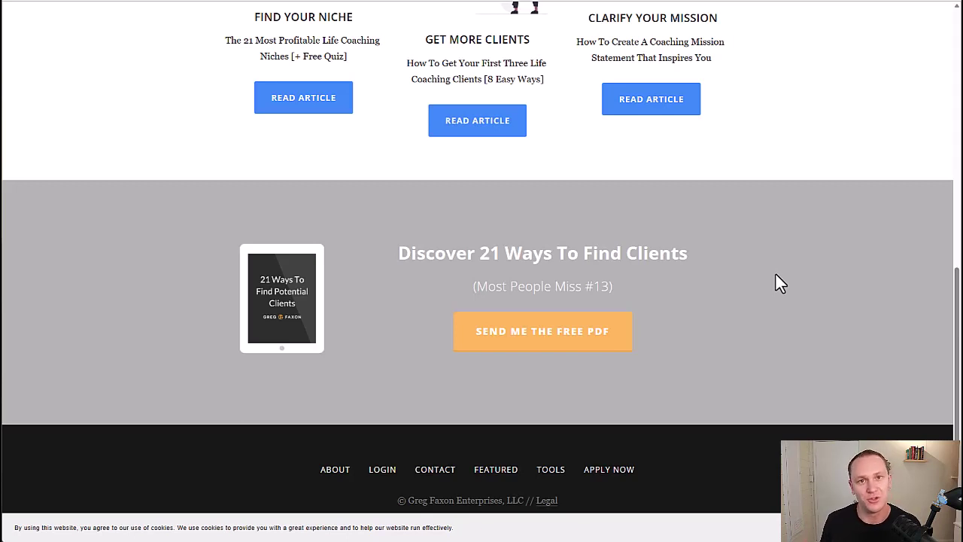
left_click_drag(625, 290, 461, 279)
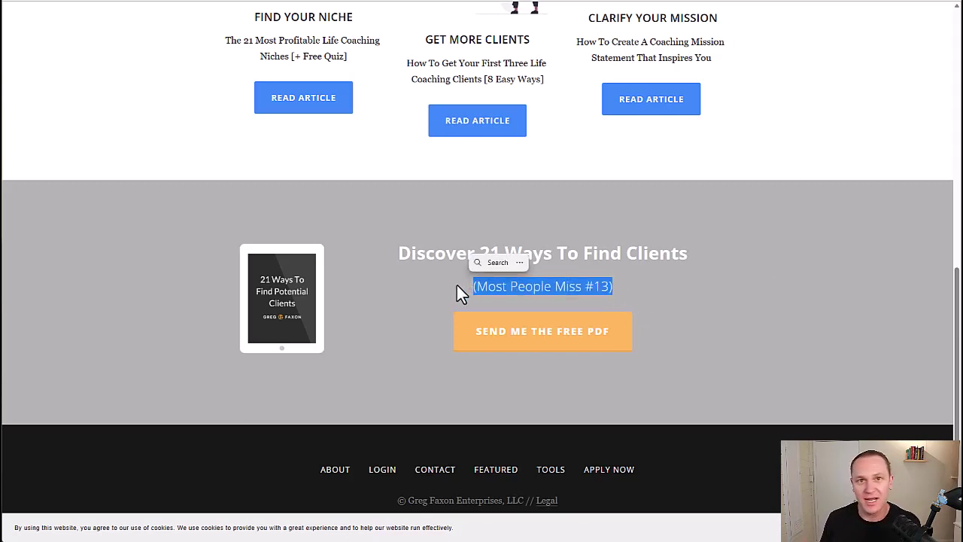
left_click(457, 284)
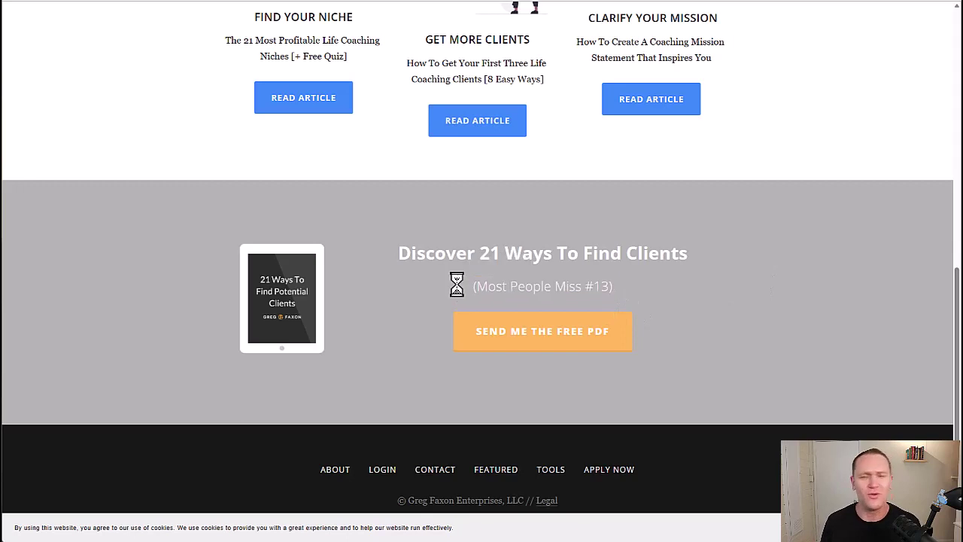
left_click_drag(457, 284, 701, 305)
left_click(610, 279)
left_click_drag(619, 280, 470, 281)
left_click(470, 281)
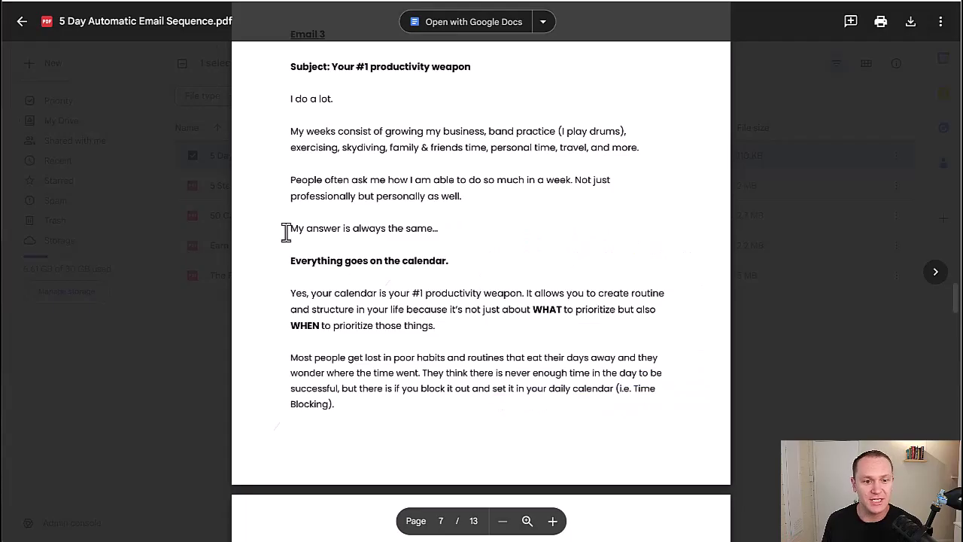
- Review the 5 Day Automatic Email Sequence PDF, focusing on the day-by-day flow outlined on its first page
scroll(286, 232, "up", 20)
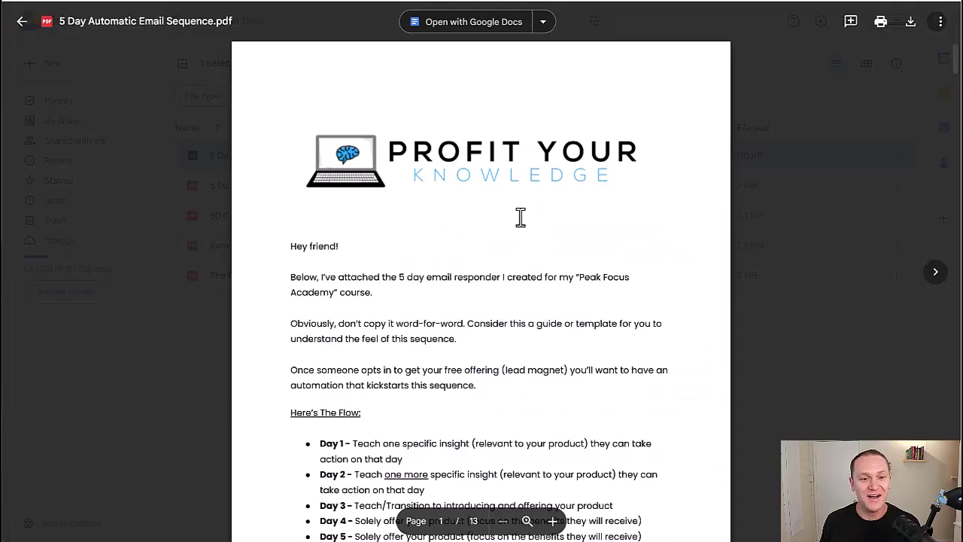
scroll(451, 222, "down", 3)
scroll(376, 230, "down", 3)
scroll(376, 230, "up", 6)
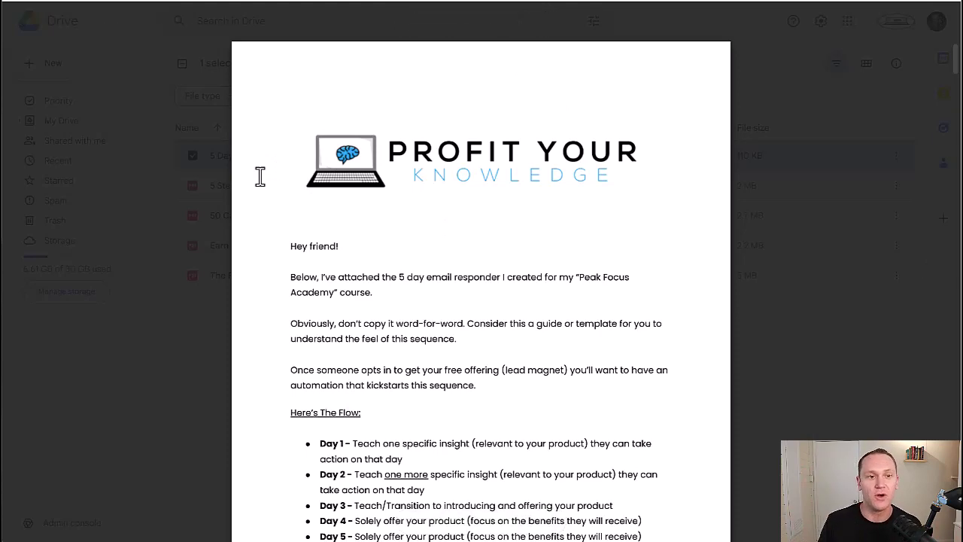
scroll(424, 189, "down", 20)
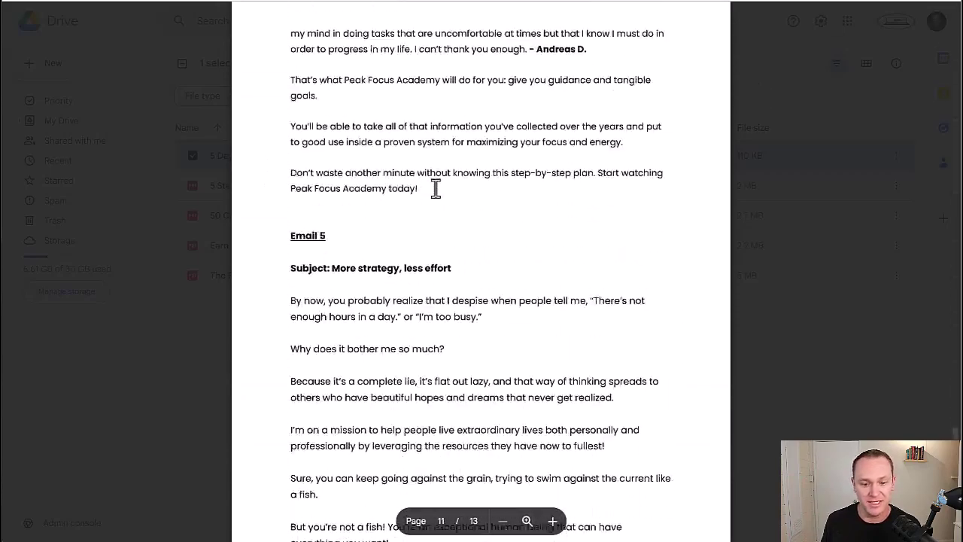
scroll(416, 281, "up", 20)
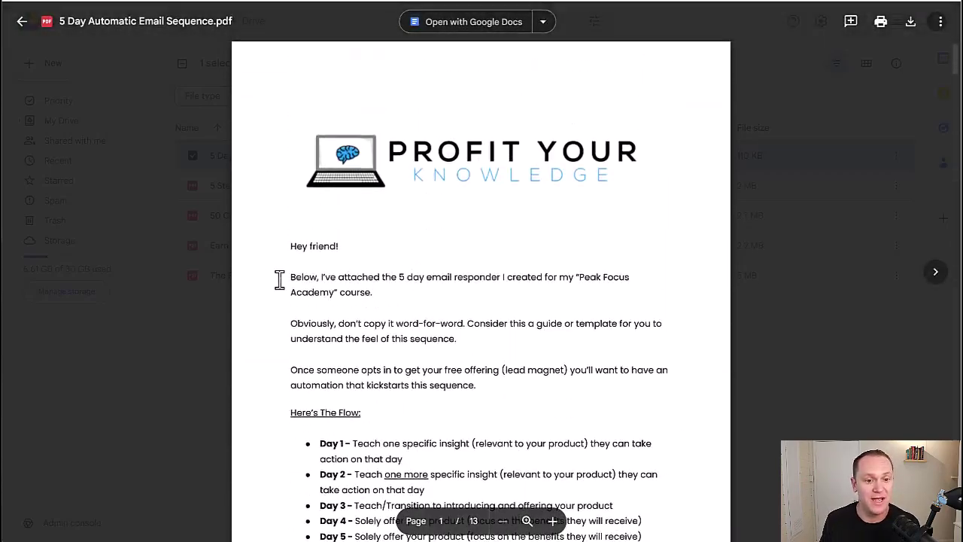
scroll(292, 282, "down", 3)
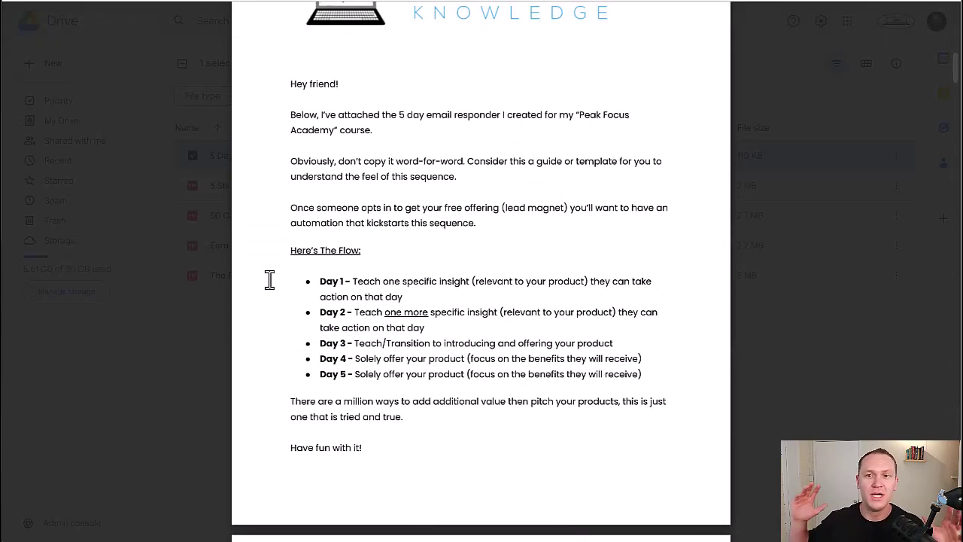
scroll(269, 280, "down", 2)
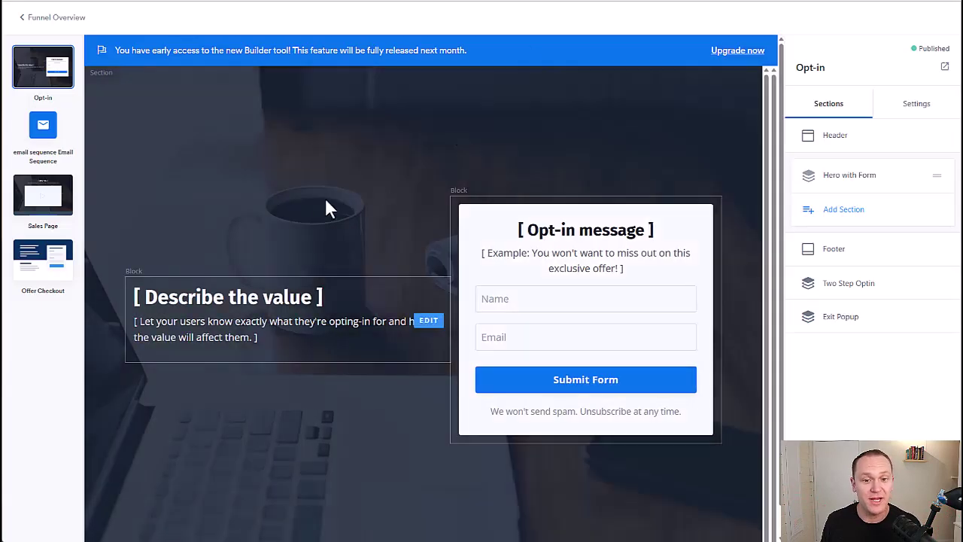
- In the Opt-in page's Hero with Form section, choose Image as the background media type and review the background image options
left_click(312, 185)
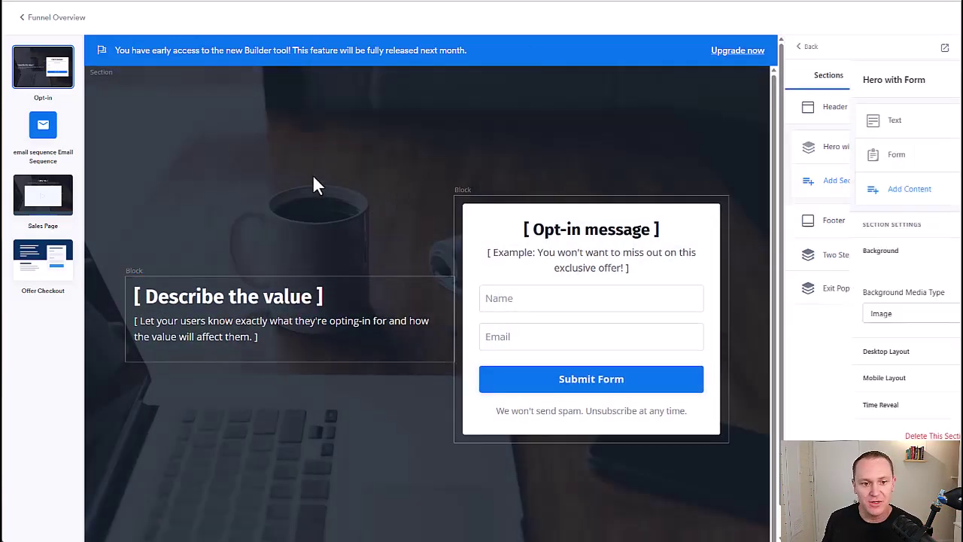
scroll(871, 209, "down", 2)
left_click(852, 187)
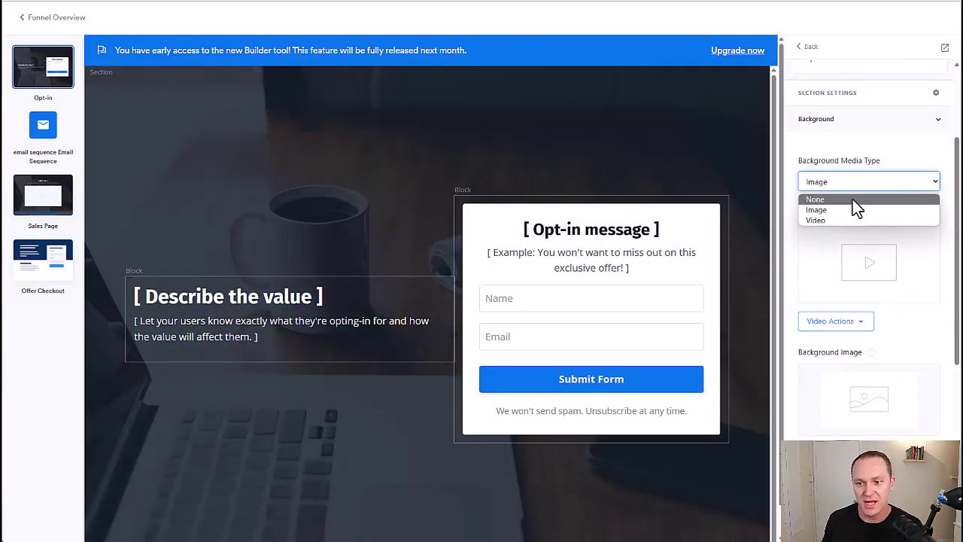
left_click(856, 209)
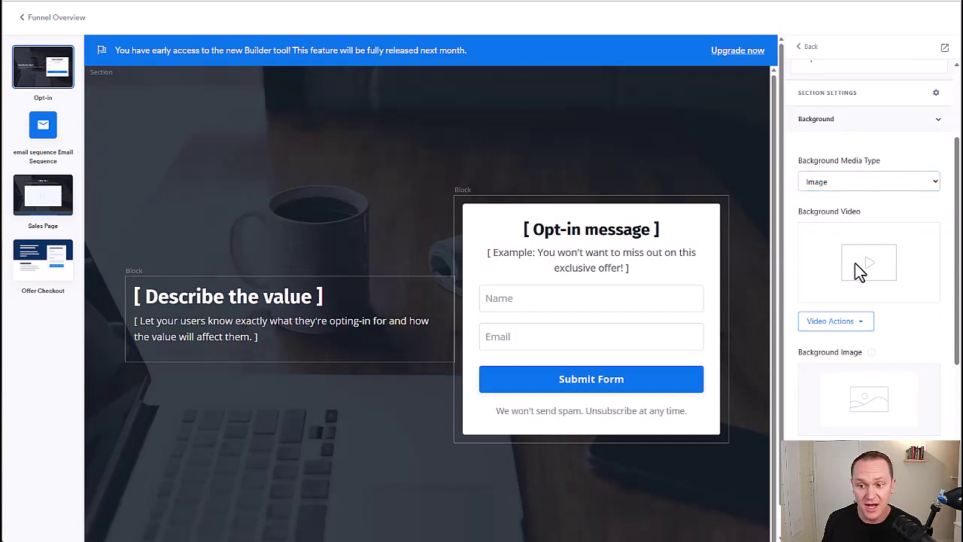
scroll(873, 339, "down", 2)
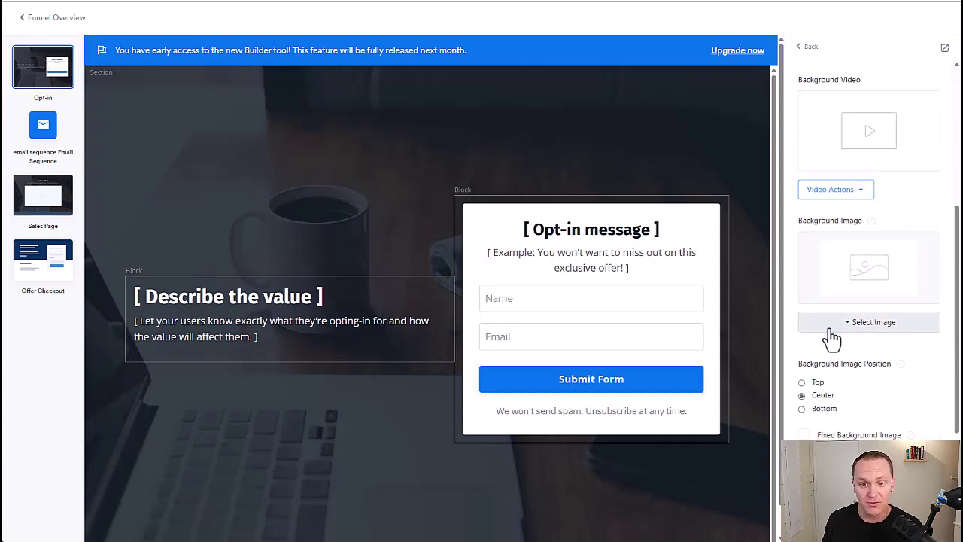
- Draft the form headline "PROBLEM? Get my SOLUTION & RESULT", revised to "Struggling to Get Clients? Get my Free Guide & 21 Ways To Find Potential Clients"
left_click(565, 212)
scroll(809, 212, "down", 3)
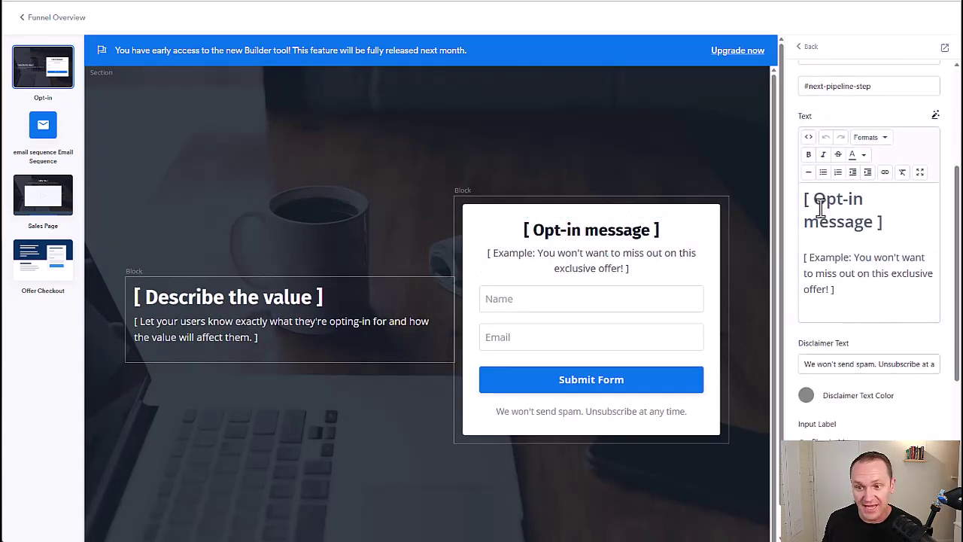
triple_click(835, 199)
key("BackSpace")
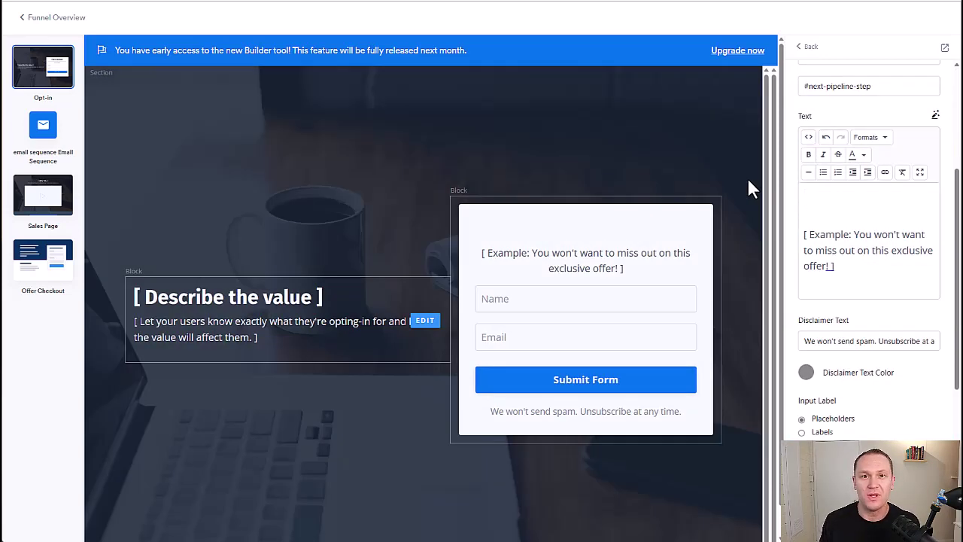
type("PROBLEM? Get my SOLUTION & RESULT")
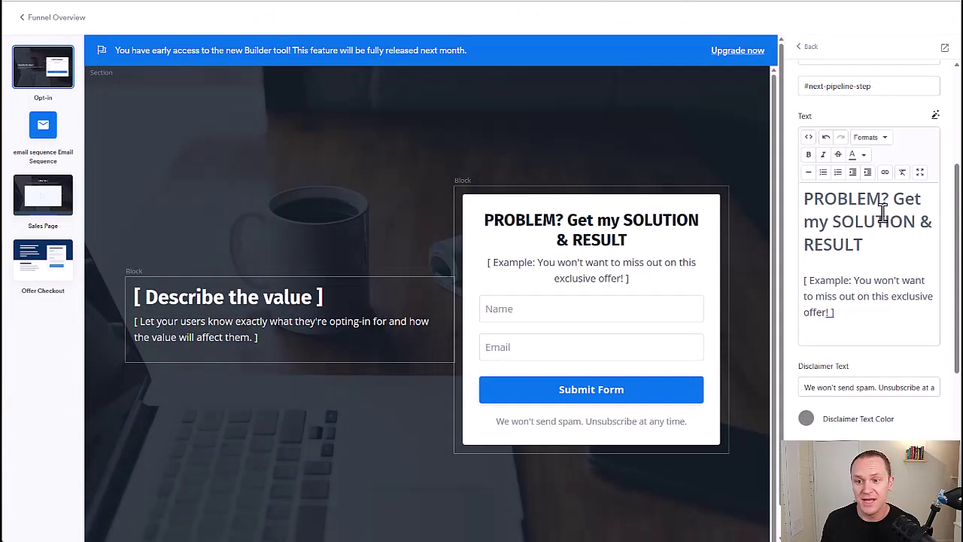
left_click_drag(882, 205, 724, 215)
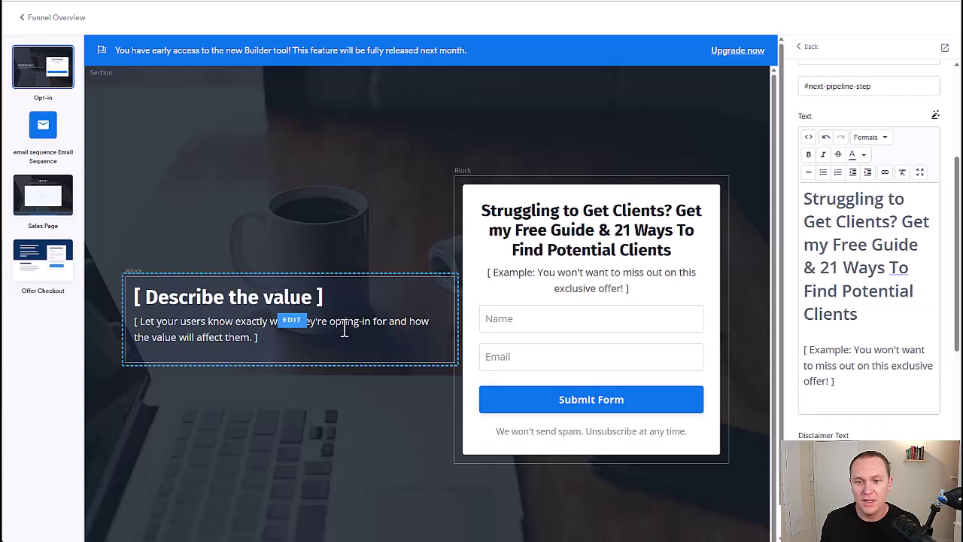
- Delete the "Describe the value" text block from the Hero with Form section and return to the section's settings
left_click(344, 329)
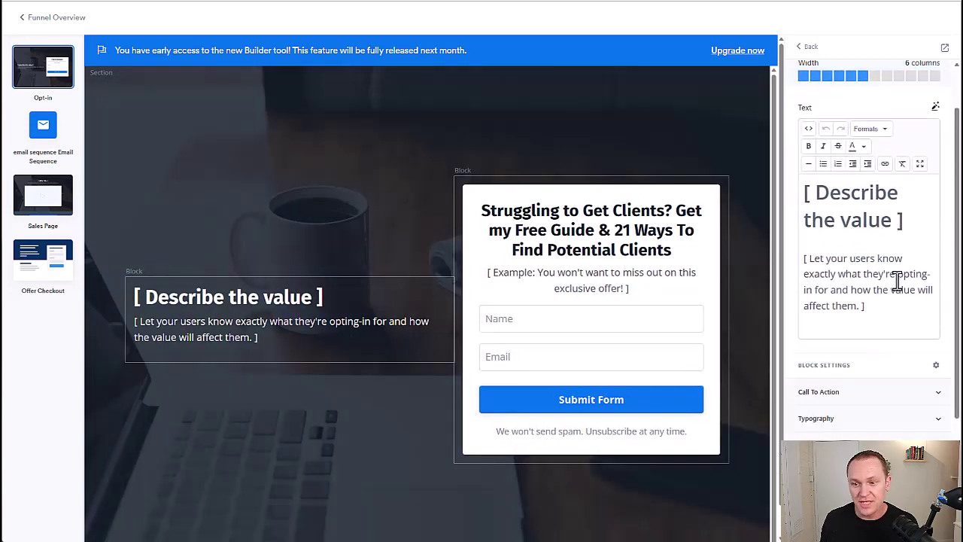
scroll(896, 276, "down", 3)
left_click(807, 45)
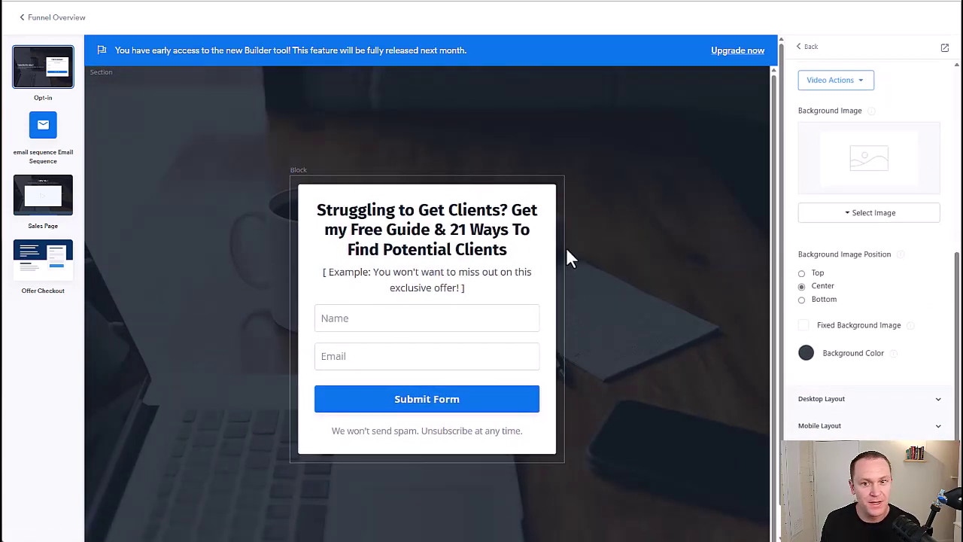
scroll(843, 301, "up", 5)
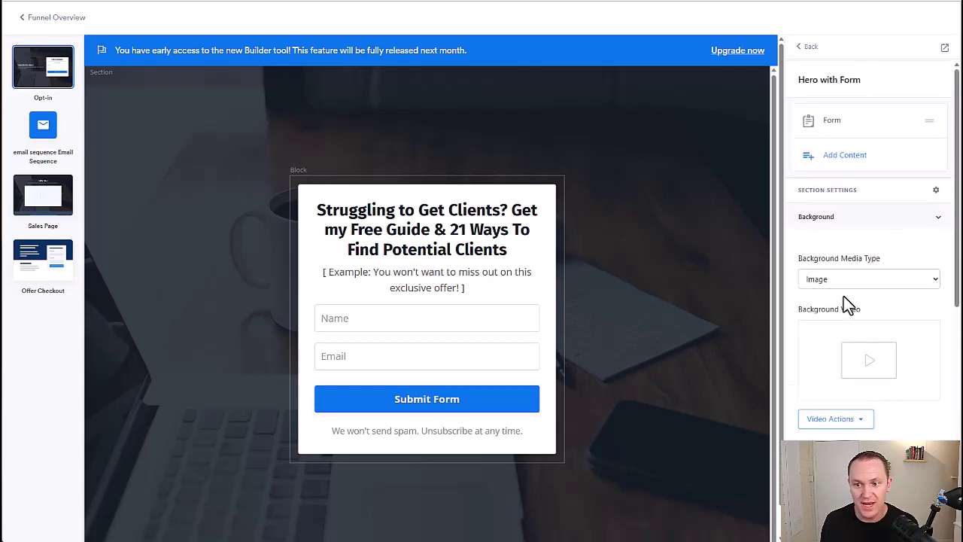
- Open the Form block's settings on the Opt-in page and review its text and the list of selectable forms
left_click(831, 121)
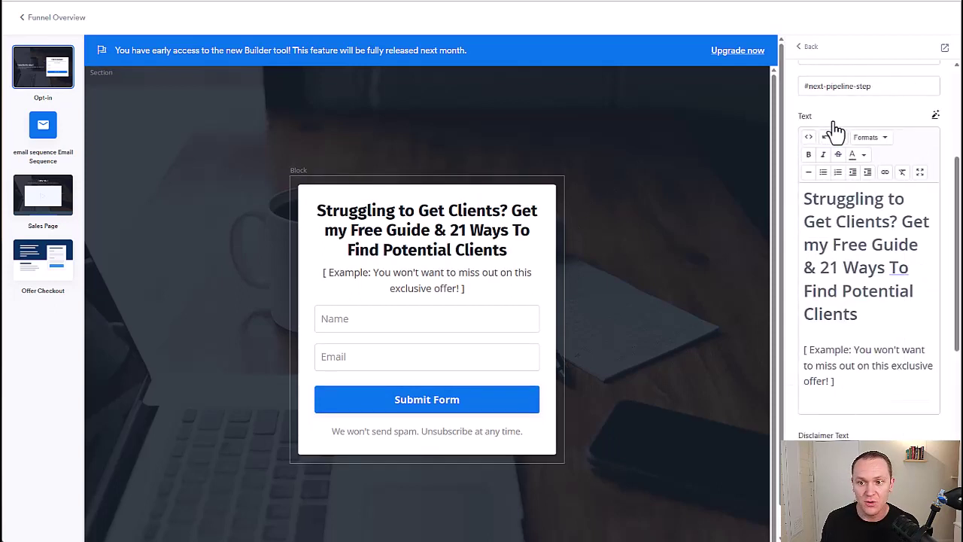
scroll(828, 327, "down", 4)
scroll(855, 334, "up", 5)
scroll(873, 226, "up", 2)
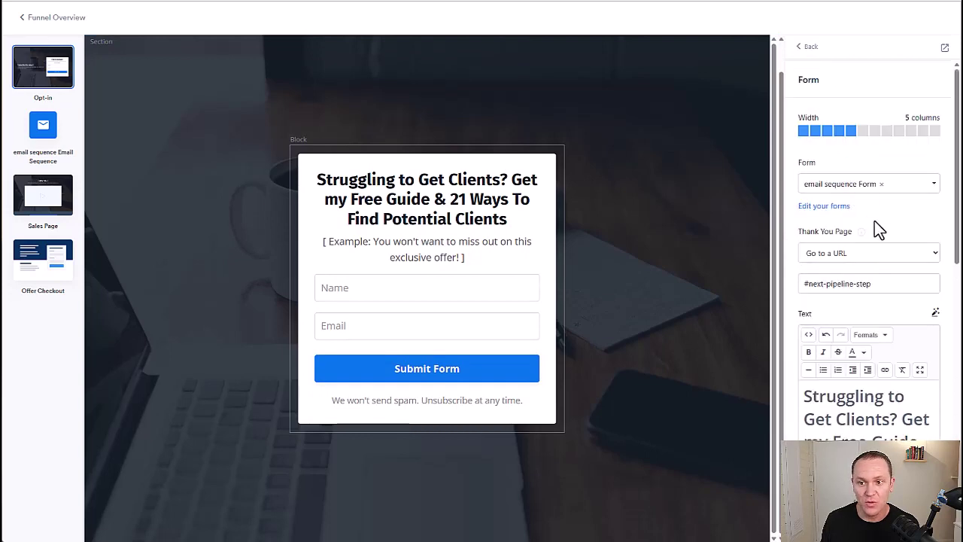
left_click(904, 194)
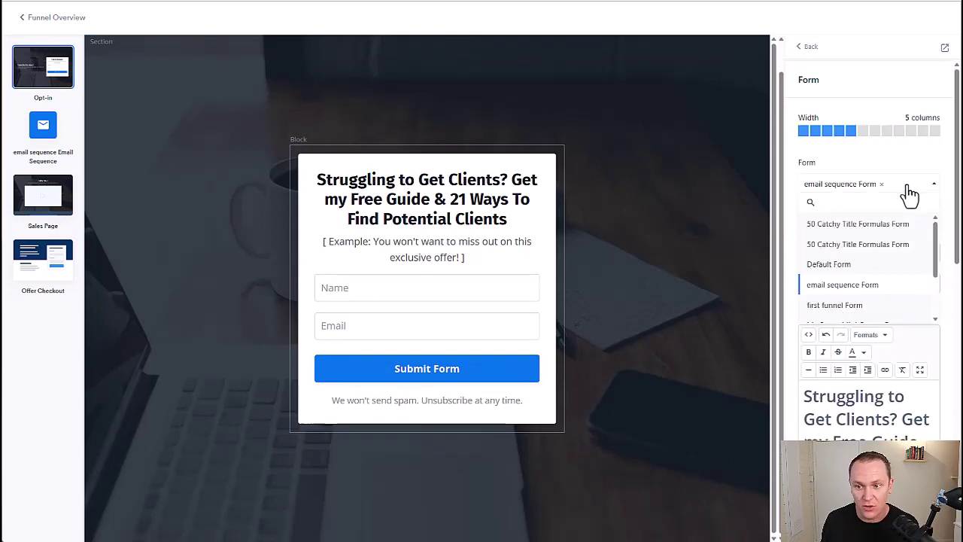
left_click(871, 151)
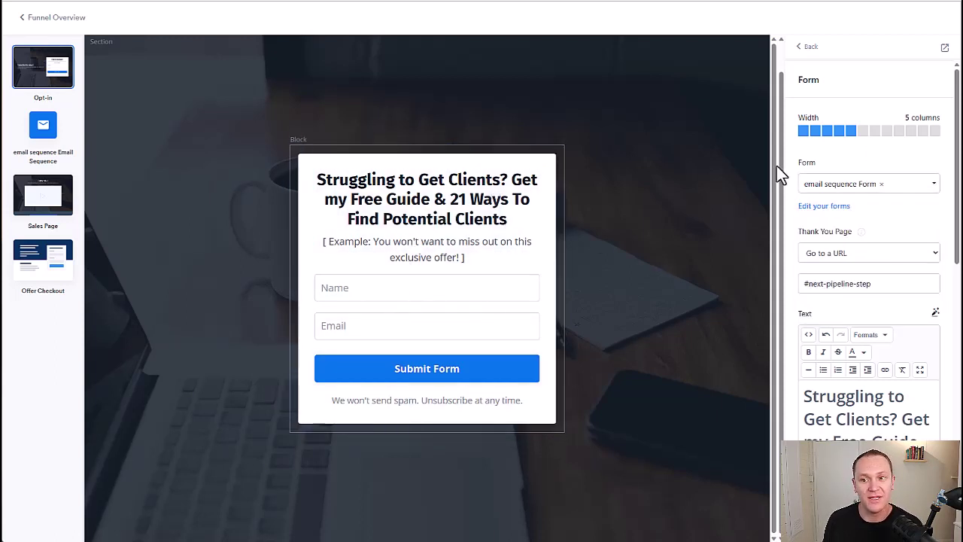
- Open the email sequence Form for editing and remove the Name field from its form fields
left_click(827, 207)
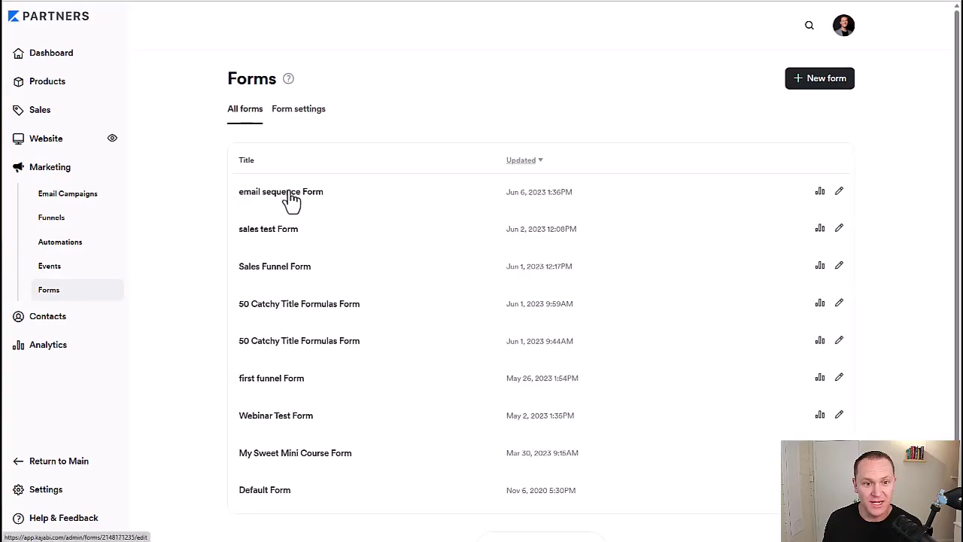
left_click(290, 192)
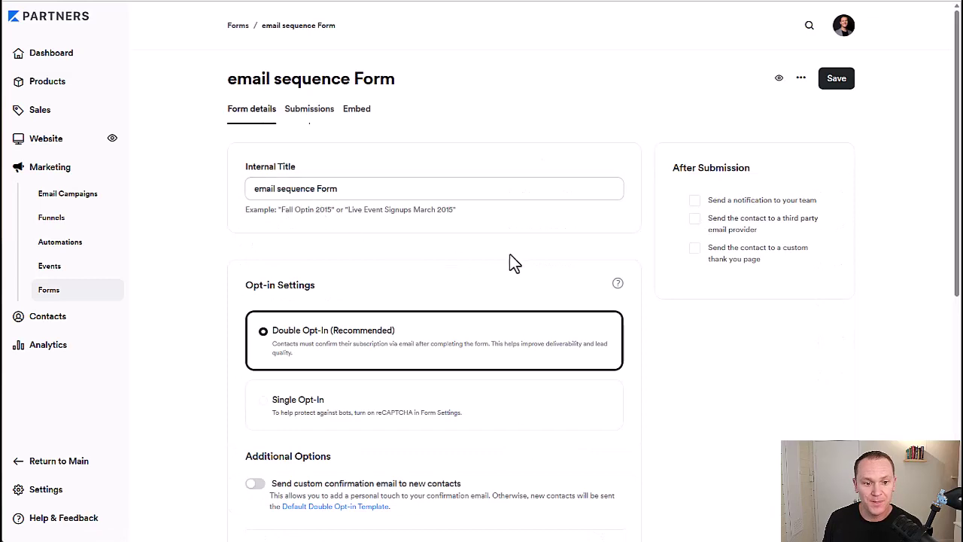
scroll(482, 265, "down", 2)
scroll(301, 169, "down", 1)
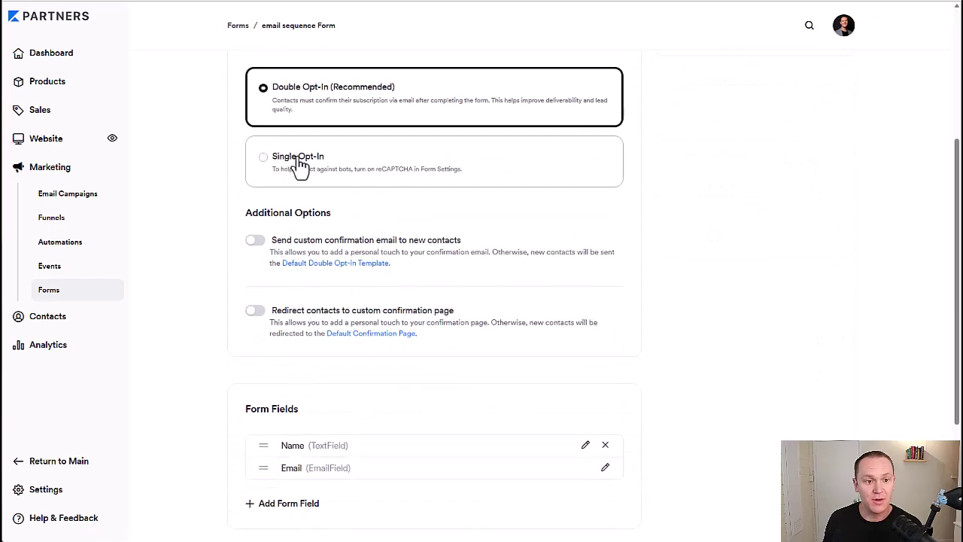
scroll(303, 167, "down", 3)
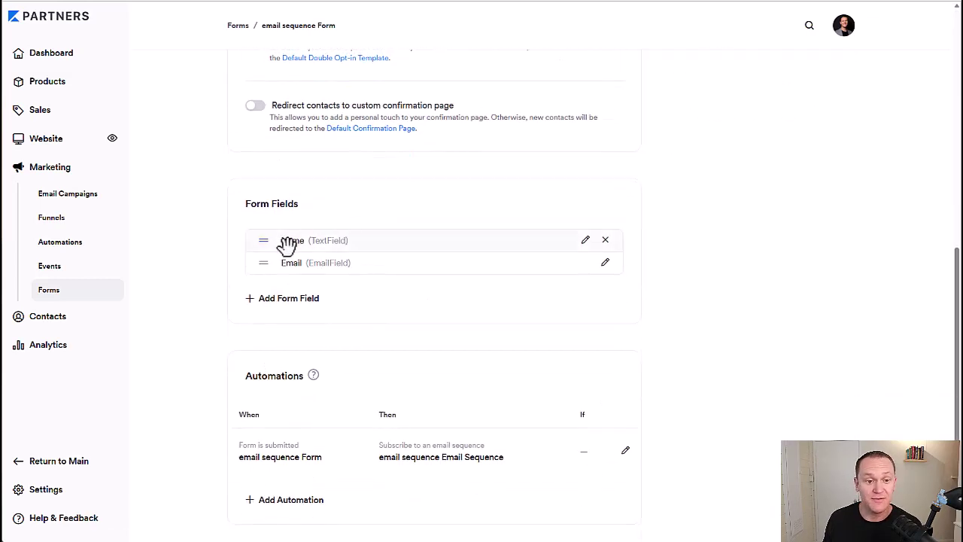
left_click(606, 240)
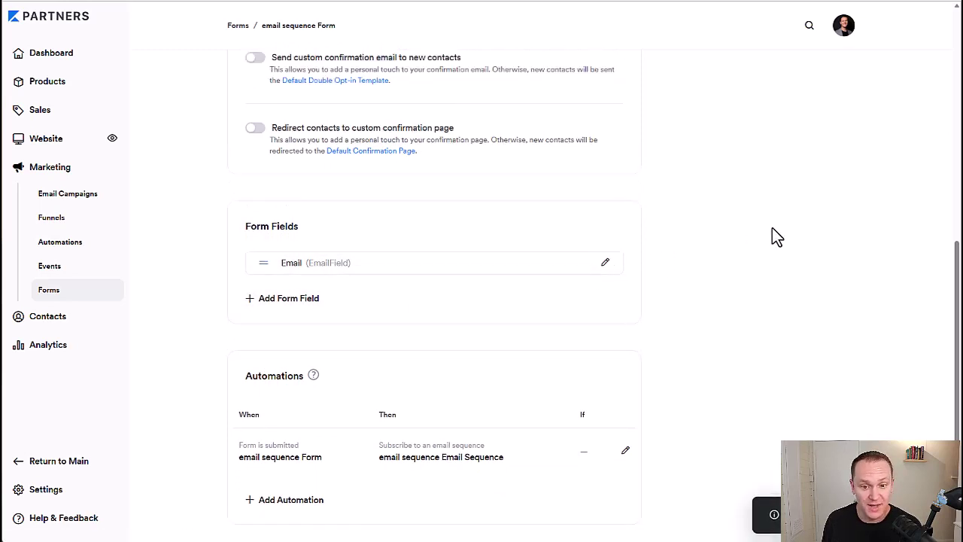
- Examine the form's existing automation, focusing on its submission trigger and the email sequence it subscribes contacts to
left_click_drag(303, 376, 226, 399)
left_click(240, 462)
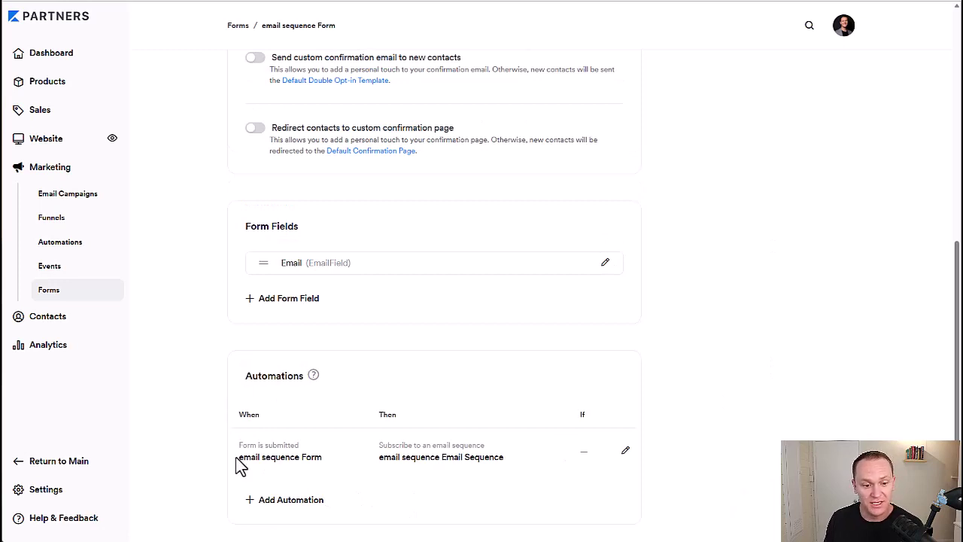
left_click_drag(239, 462, 454, 384)
left_click(453, 385)
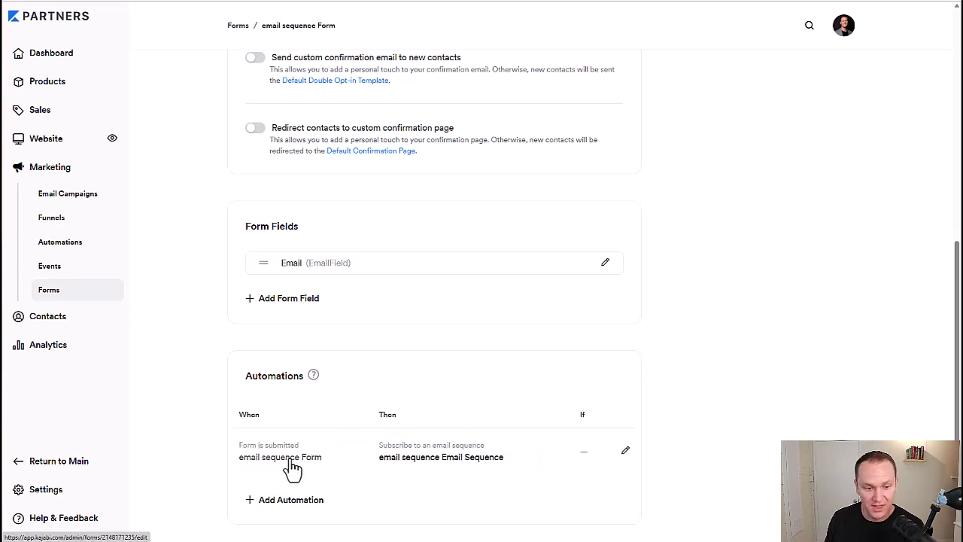
left_click_drag(511, 460, 379, 467)
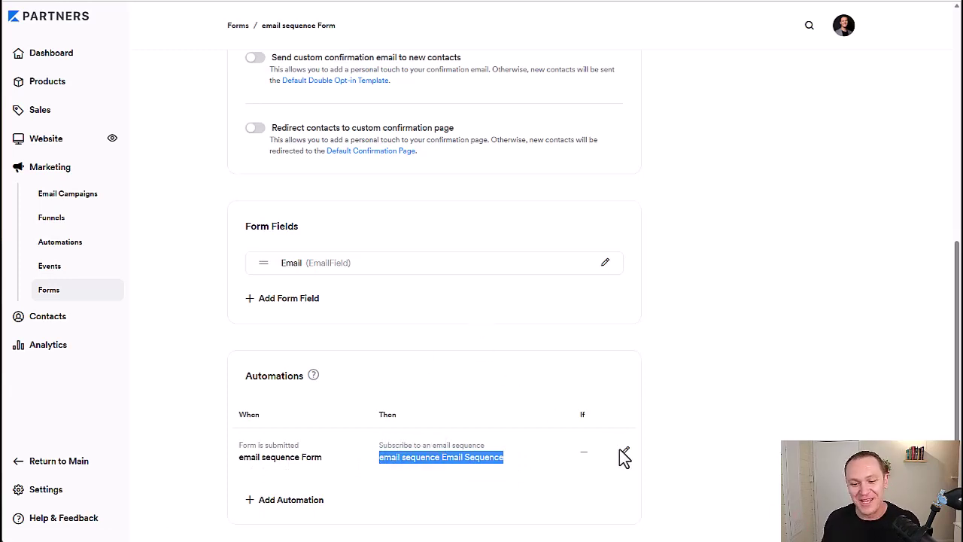
left_click(358, 381)
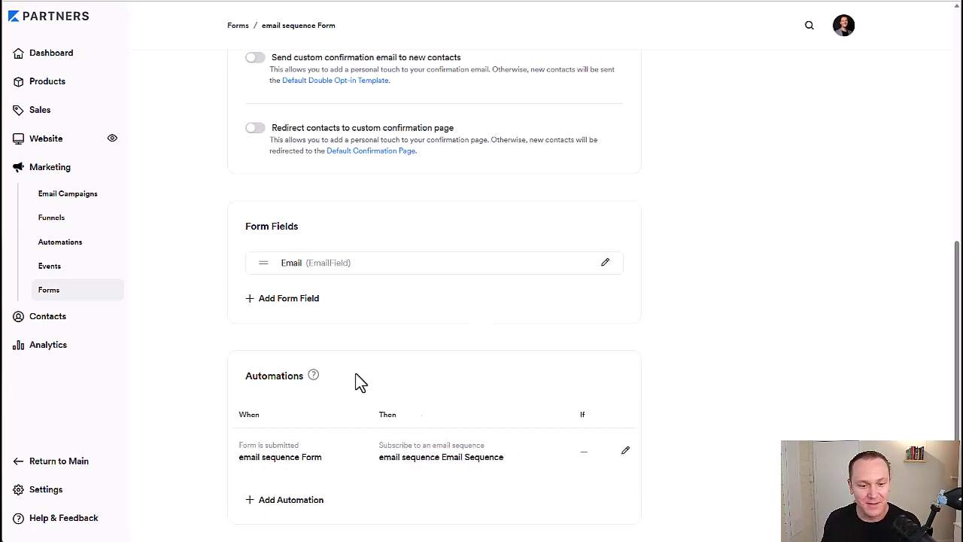
- Draft a form automation that emails the person with subject "Here's your free guide!" and a body with a welcome, download line and teaser for tomorrow's email
left_click(253, 499)
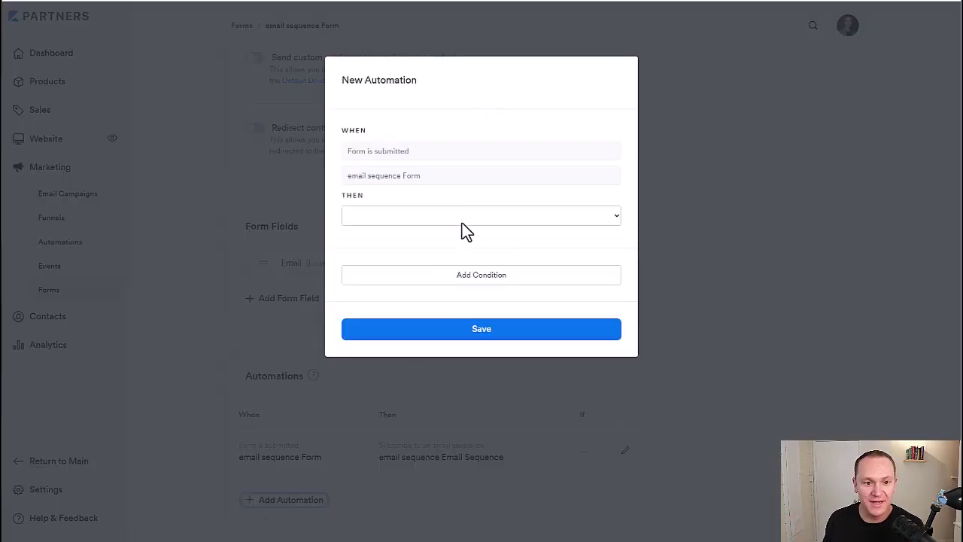
left_click(459, 215)
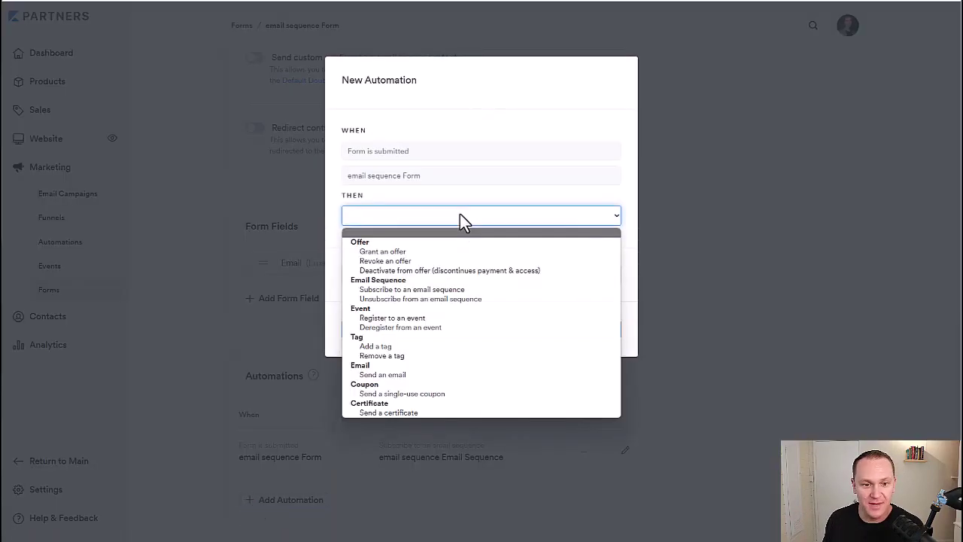
left_click(406, 374)
scroll(414, 279, "down", 2)
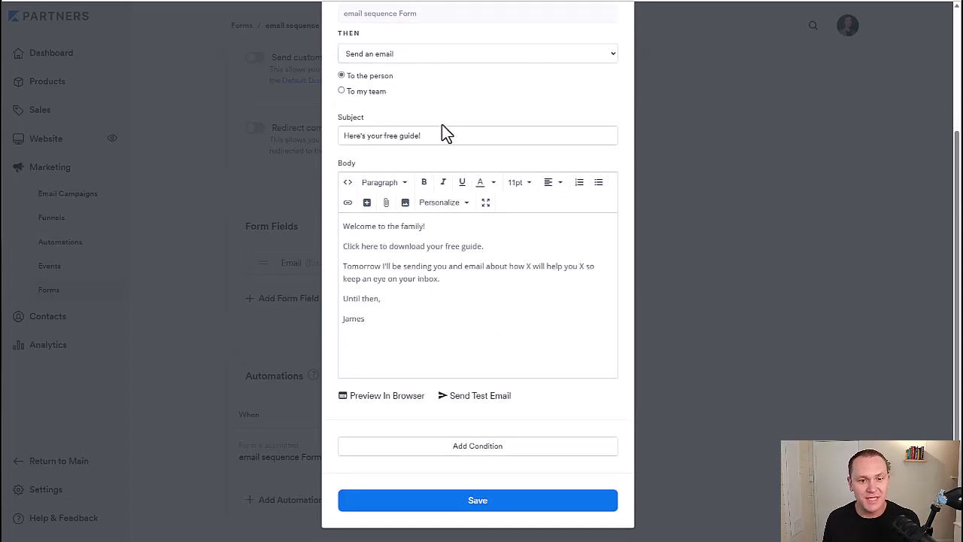
left_click_drag(444, 135, 339, 134)
left_click(496, 85)
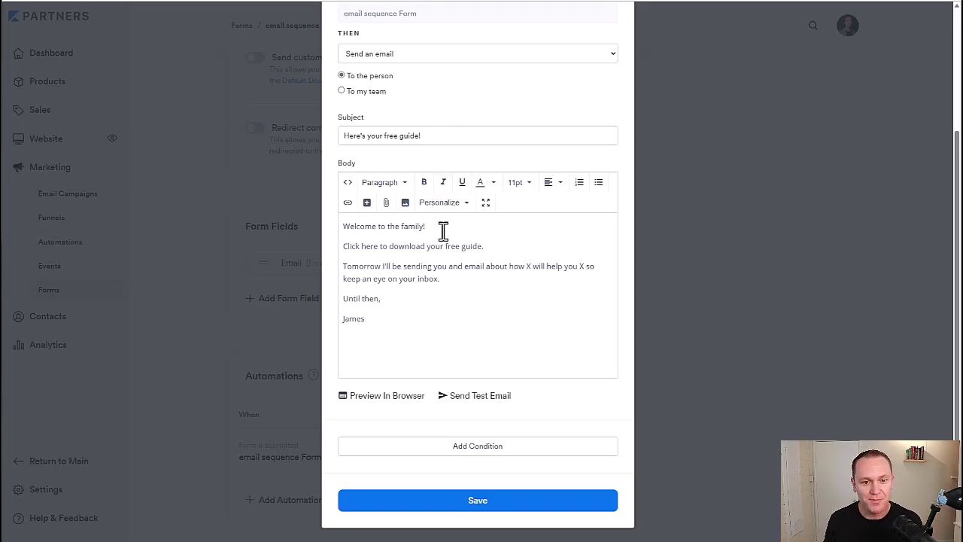
left_click_drag(439, 226, 343, 225)
left_click(457, 114)
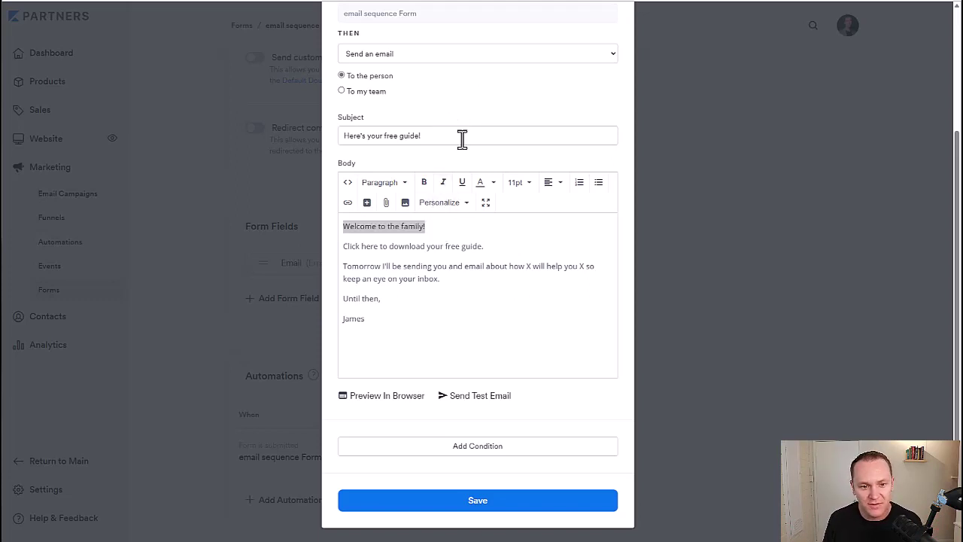
left_click(458, 235)
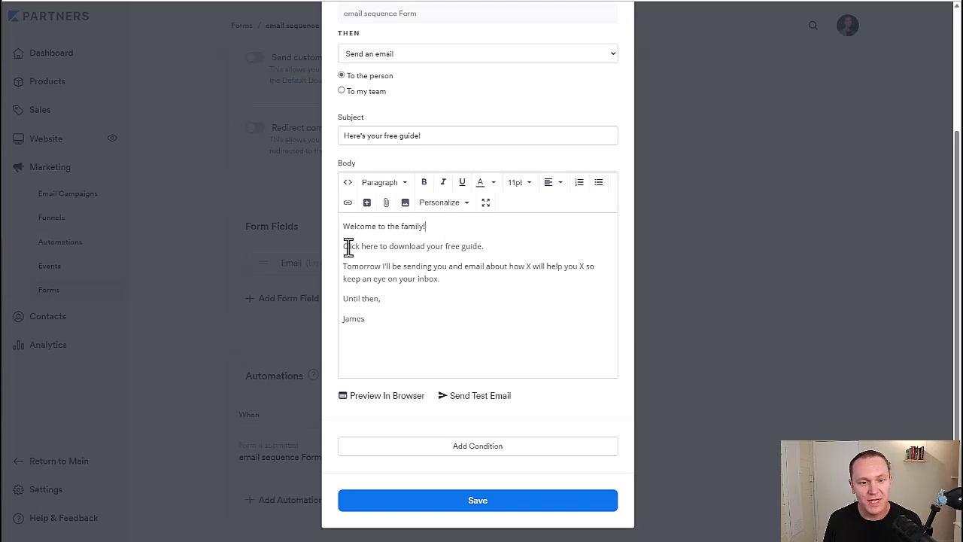
- Switch to Google Drive, keep 5 Day Automatic Email Sequence.pdf shared with Anyone with the link, and copy its sharing link
left_click_drag(344, 247, 485, 249)
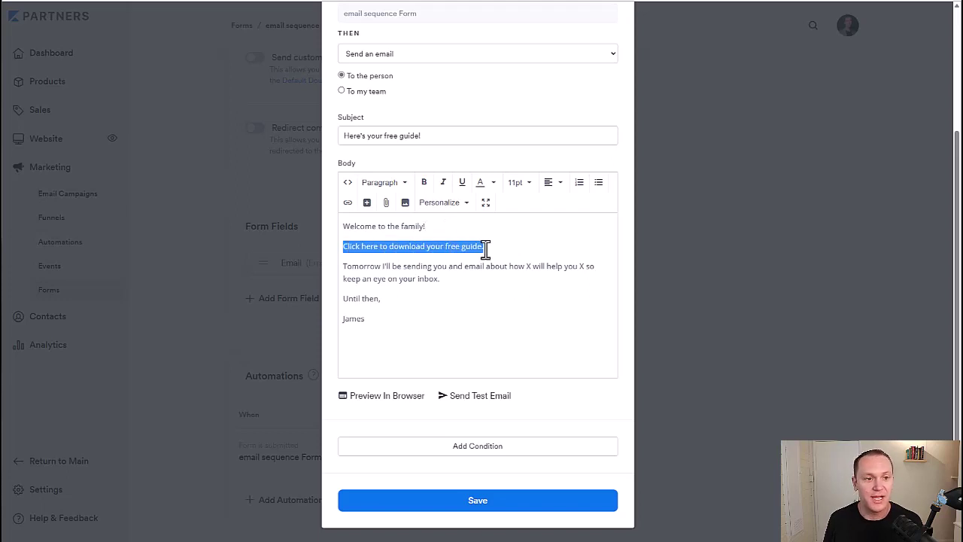
key("ctrl+Tab")
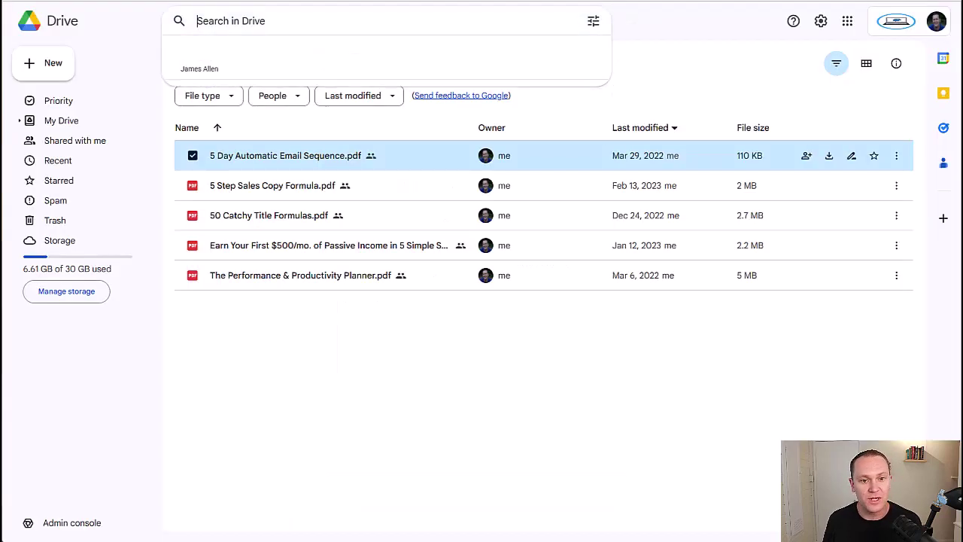
key("Escape")
double_click(283, 166)
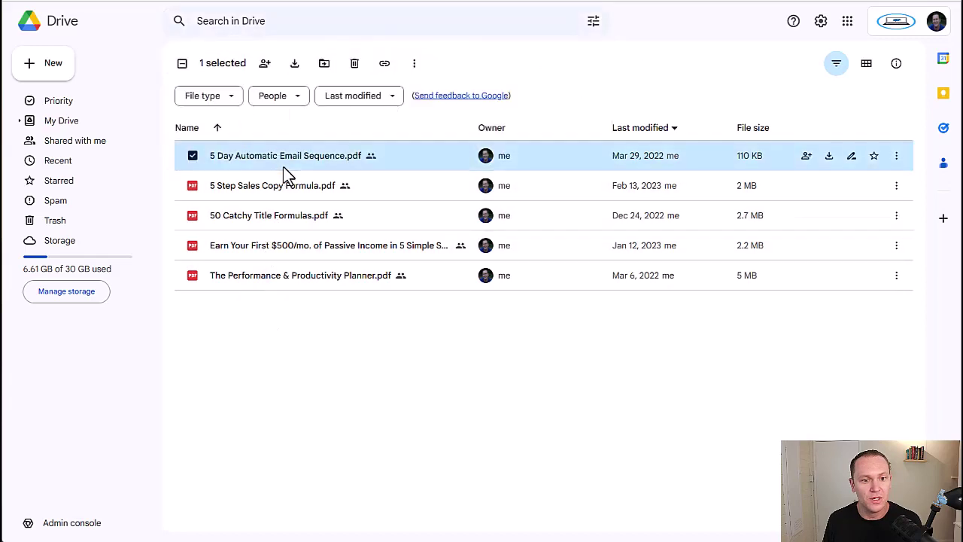
left_click(939, 25)
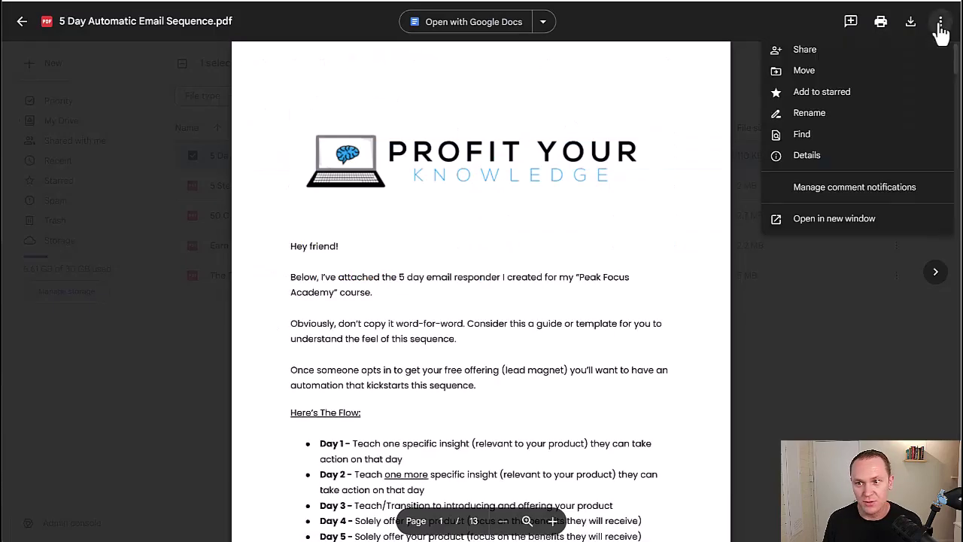
left_click(830, 49)
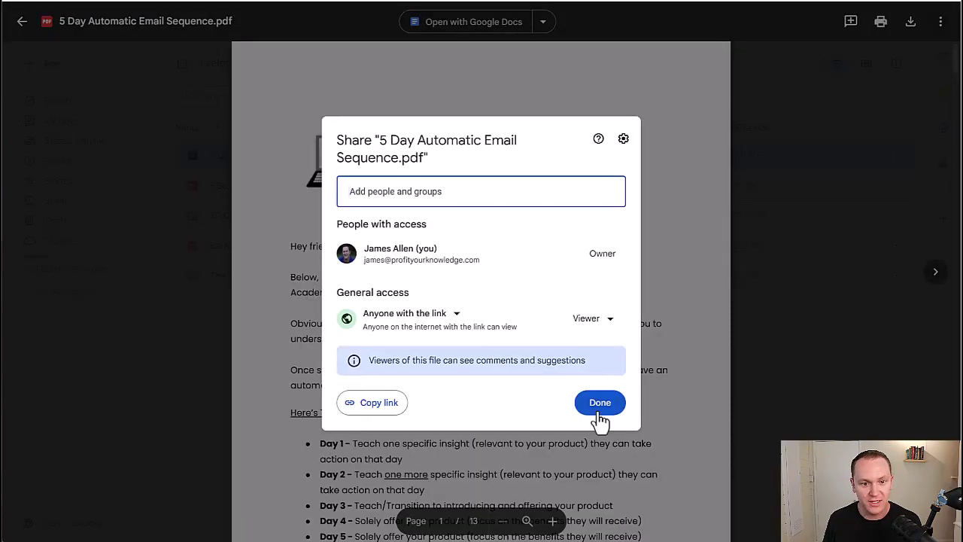
left_click(406, 320)
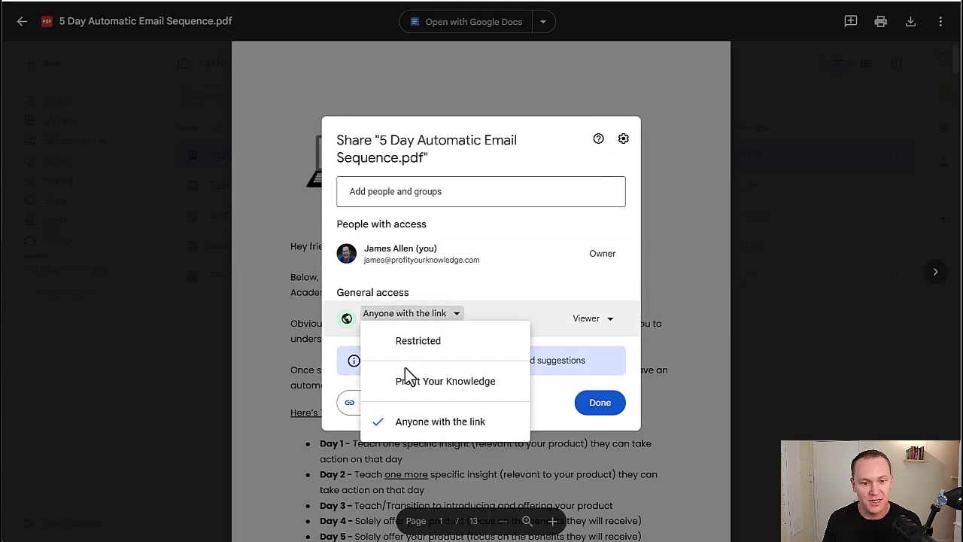
left_click(396, 421)
left_click(374, 414)
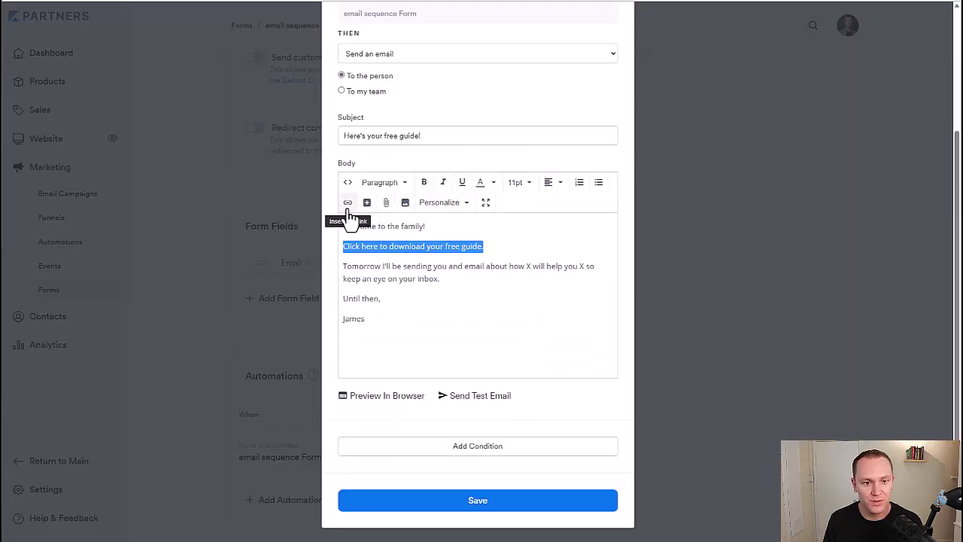
- Back in the automation email, link "Click here to download your free guide." to the copied Drive URL and make it bold and blue
left_click(348, 203)
key("ctrl+v")
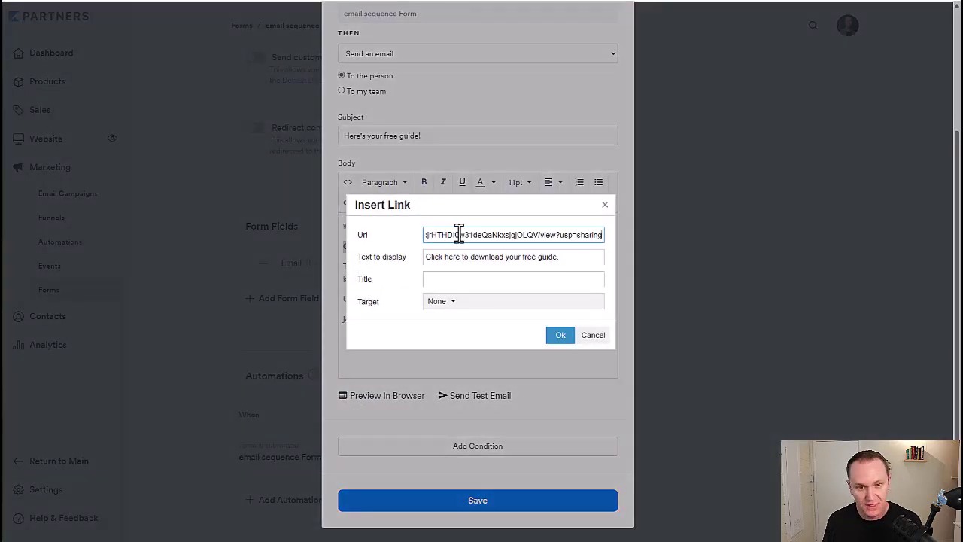
left_click(560, 335)
left_click_drag(483, 247, 297, 254)
key("ctrl+b")
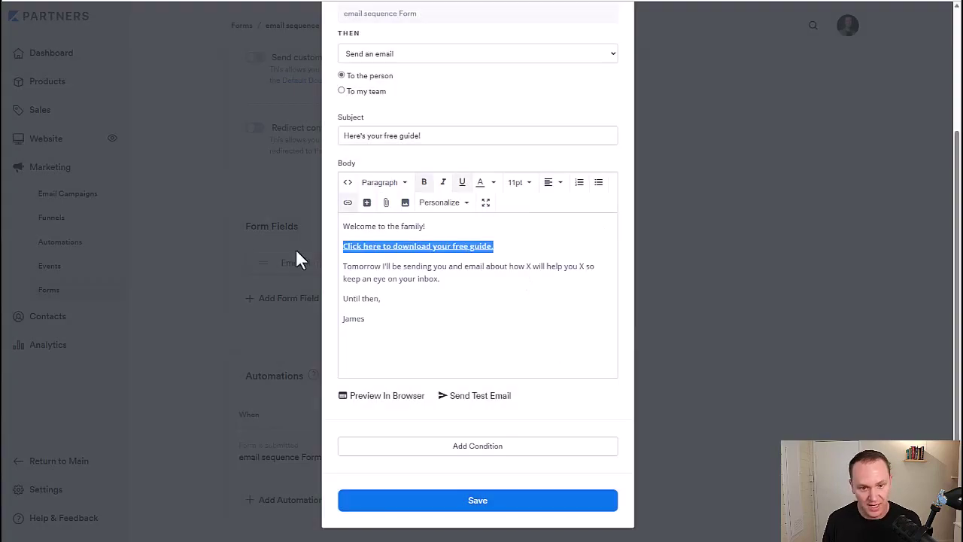
left_click(493, 183)
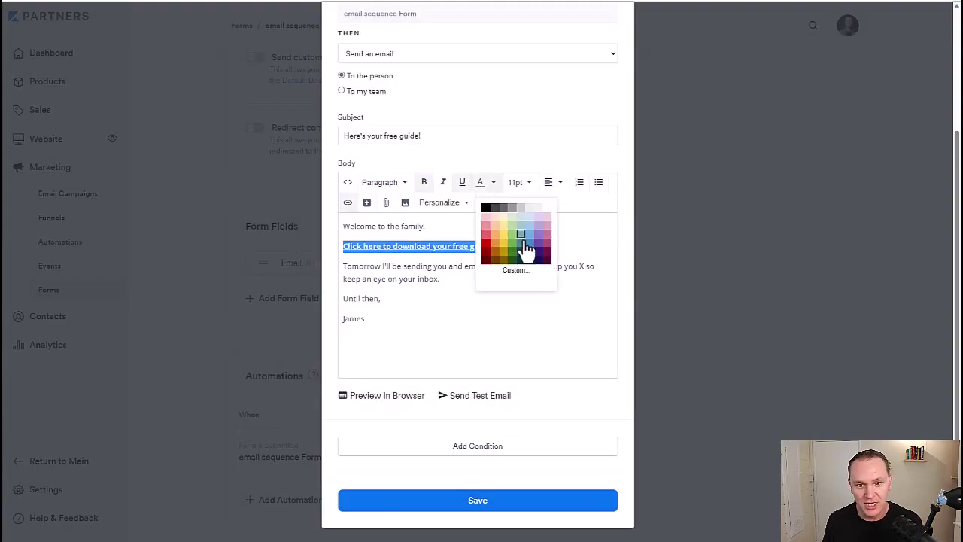
left_click(527, 243)
left_click(494, 290)
left_click_drag(495, 246, 402, 281)
left_click(402, 281)
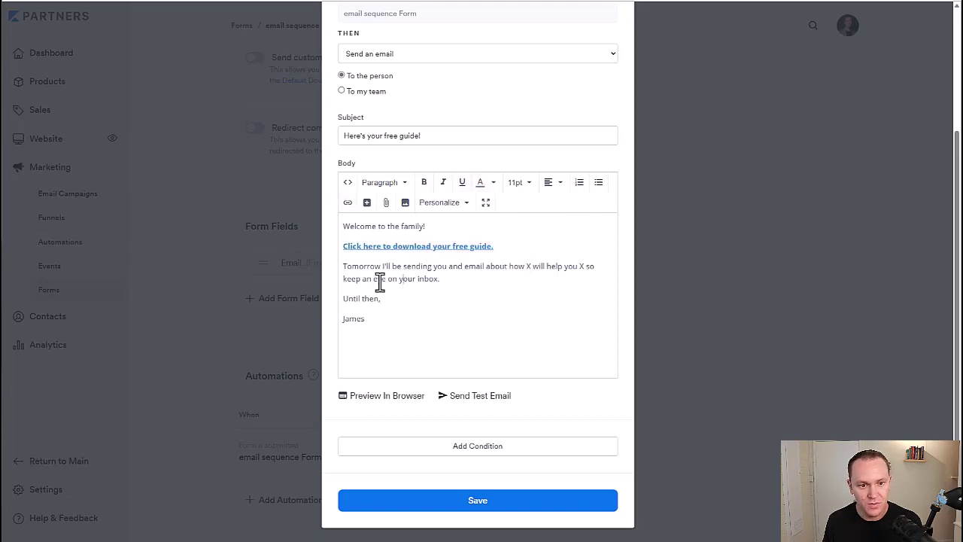
- In the email's "Tomorrow" sentence, correct "and email" to "an email" and add a comma before "so keep"
left_click(457, 268)
key("BackSpace")
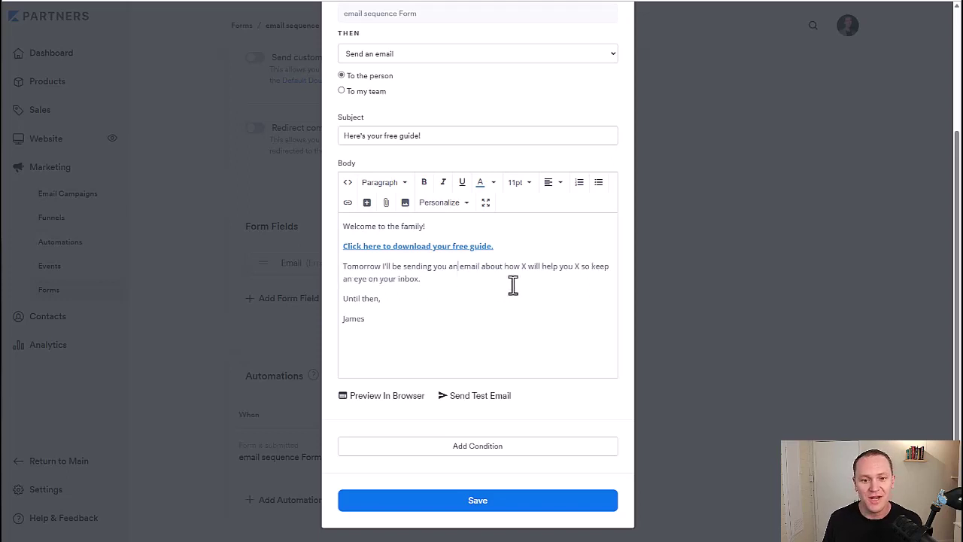
left_click(580, 268)
type(",")
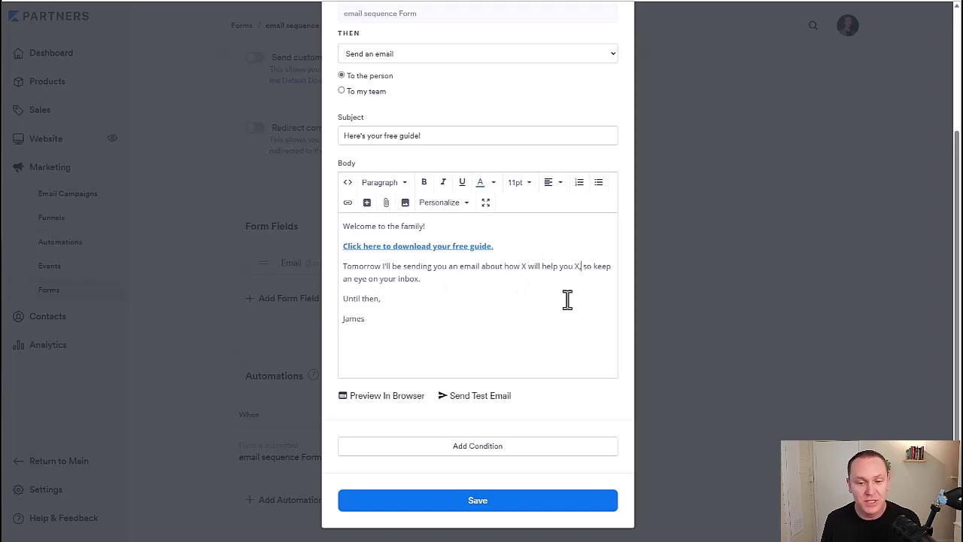
left_click(397, 304)
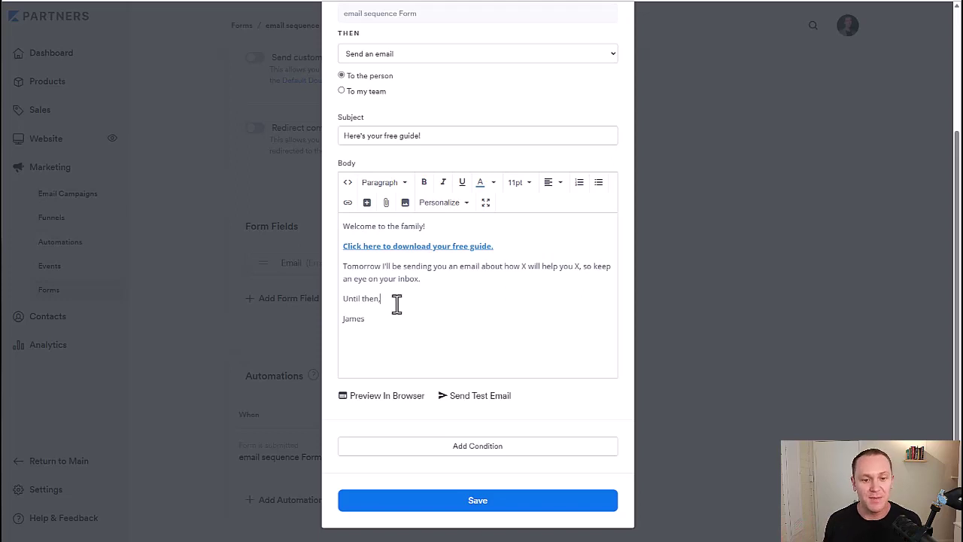
left_click_drag(426, 282, 333, 268)
right_click(333, 267)
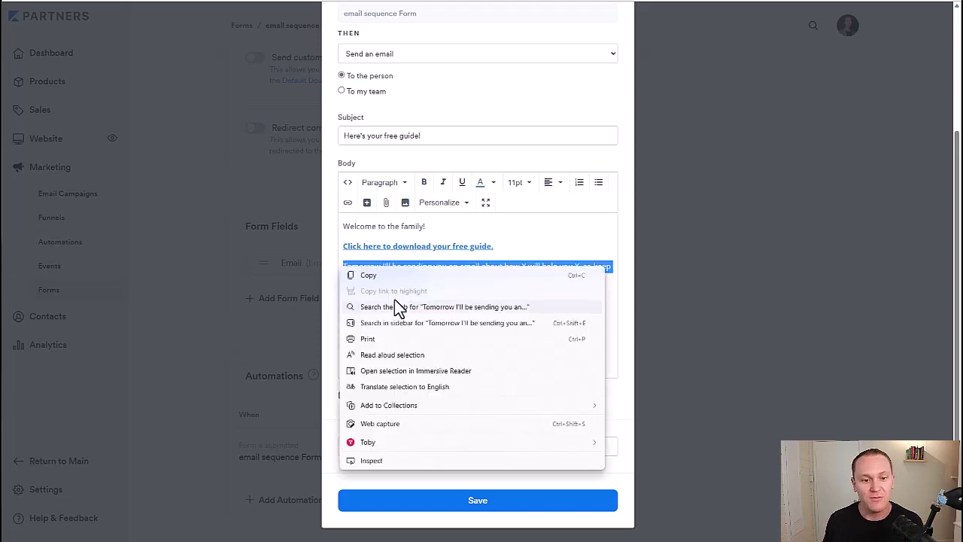
left_click(466, 224)
scroll(468, 117, "up", 2)
scroll(467, 109, "down", 2)
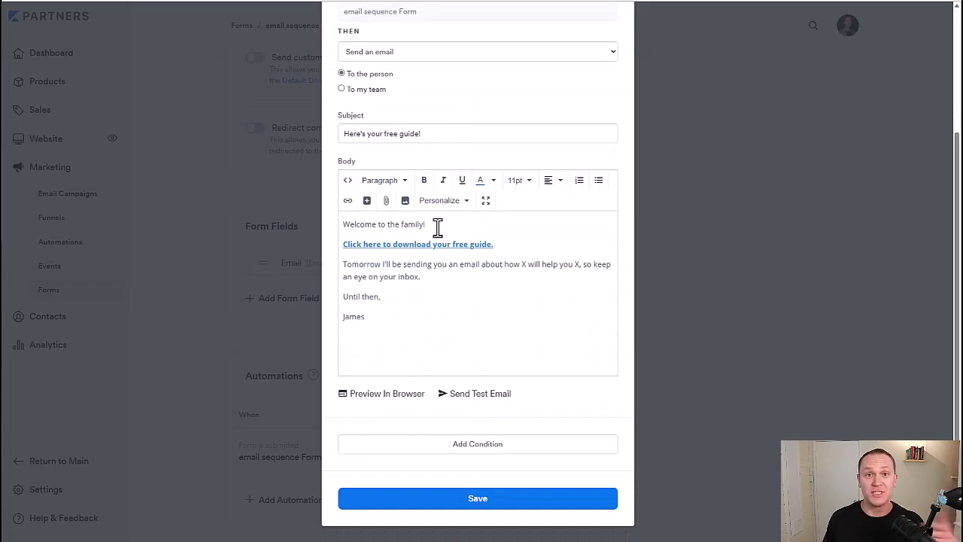
- Save the form automation that sends the "Here's your free guide!" email
left_click_drag(496, 244, 337, 244)
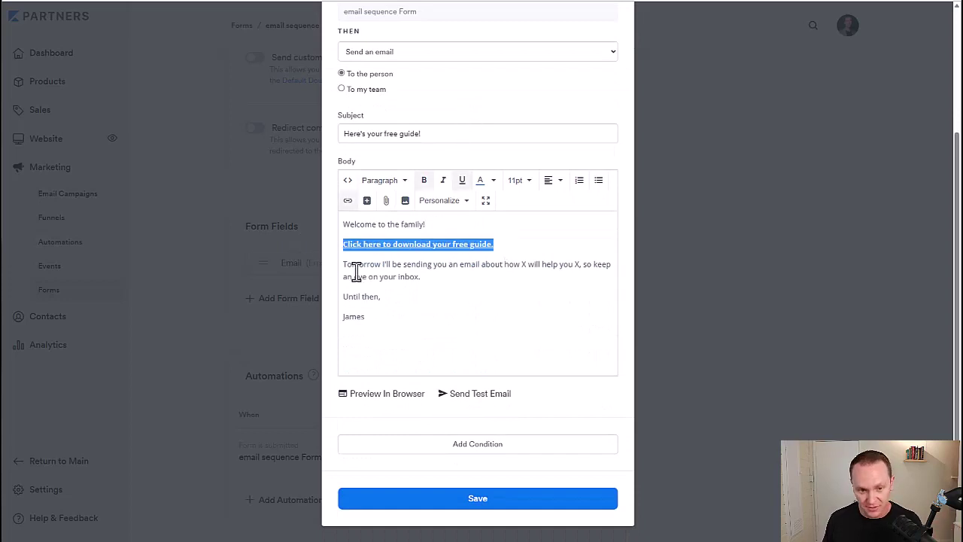
left_click(427, 283)
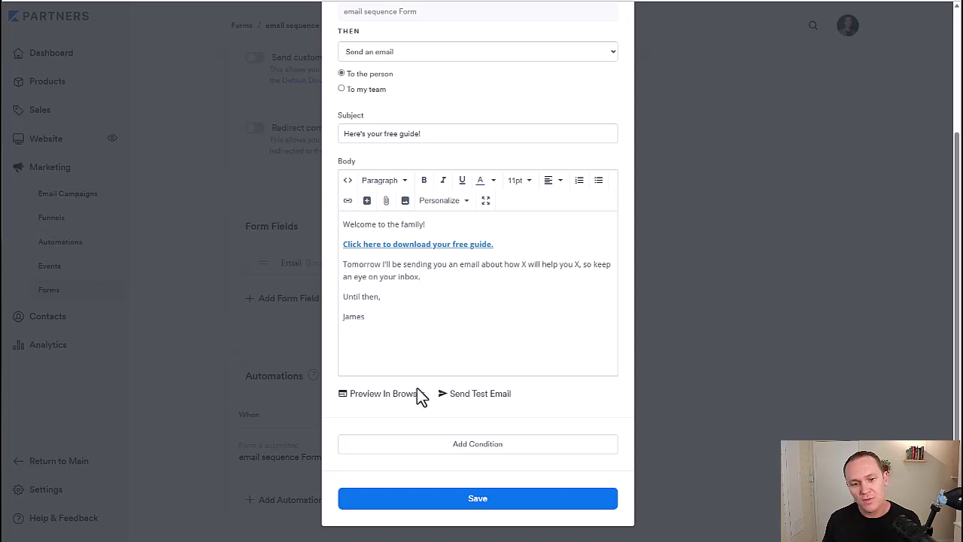
left_click(447, 500)
scroll(799, 308, "up", 10)
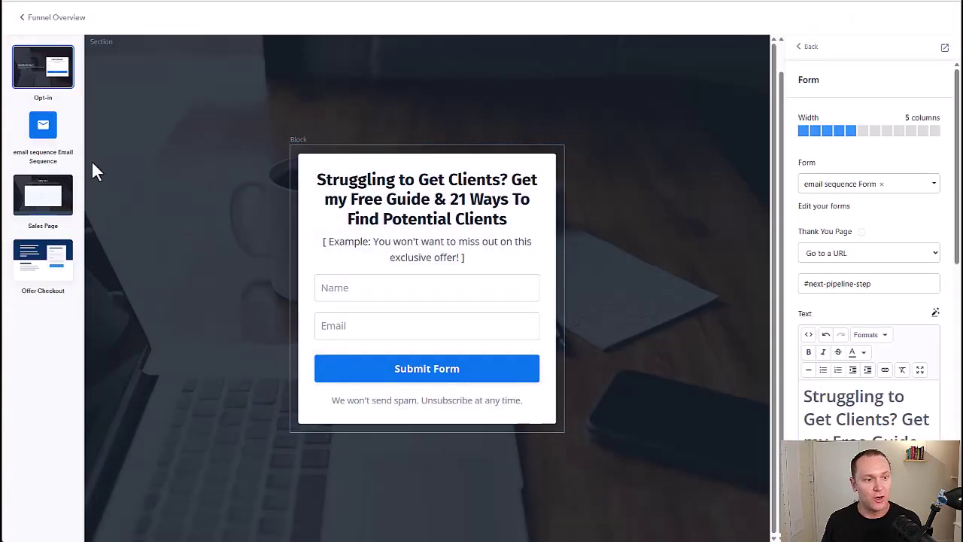
- Leave the opt-in page editor for the funnel overview and check the email automation attached to the Opt-in step
left_click(57, 16)
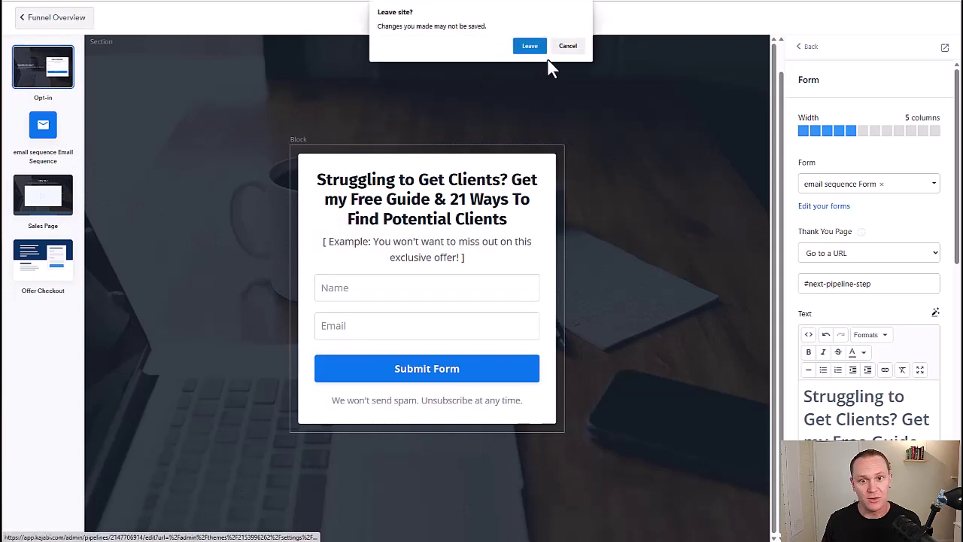
left_click(567, 46)
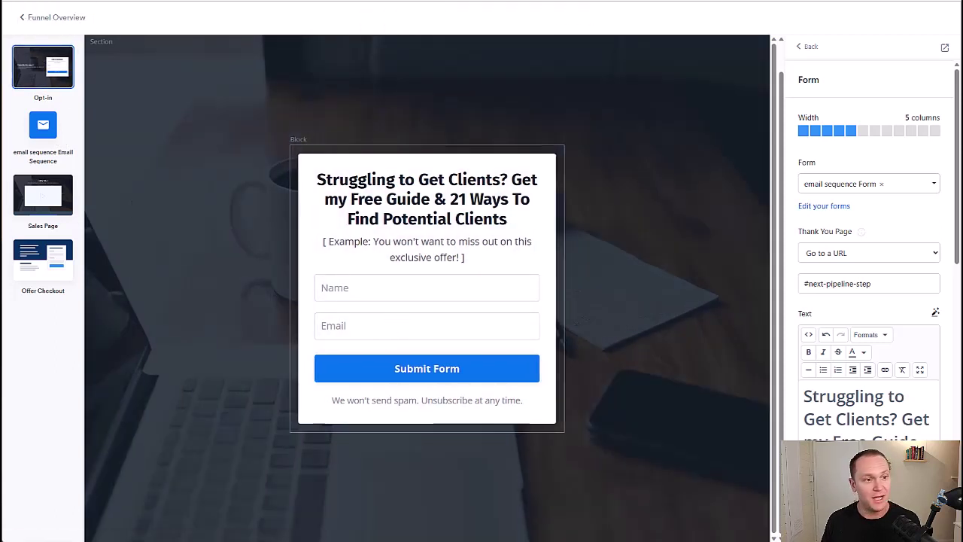
left_click(41, 18)
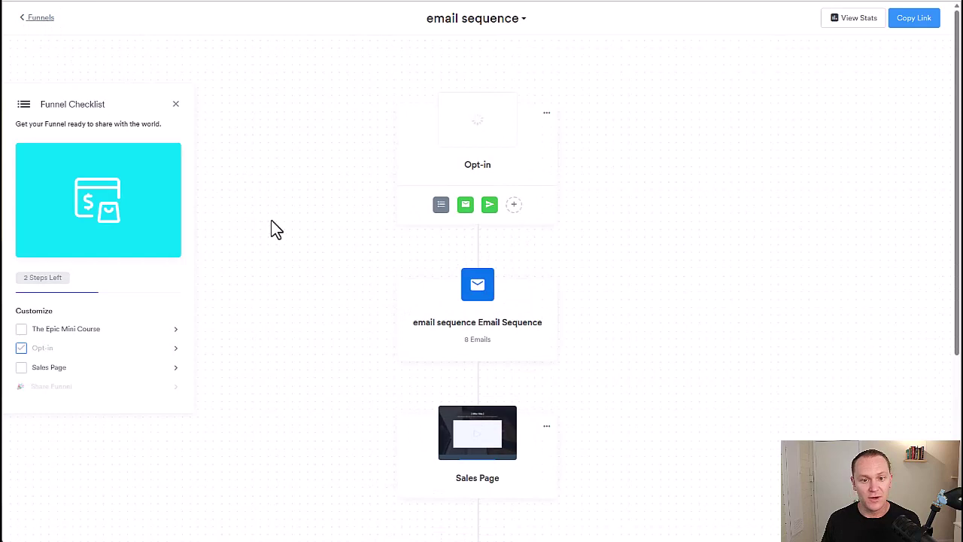
mouse_move(490, 215)
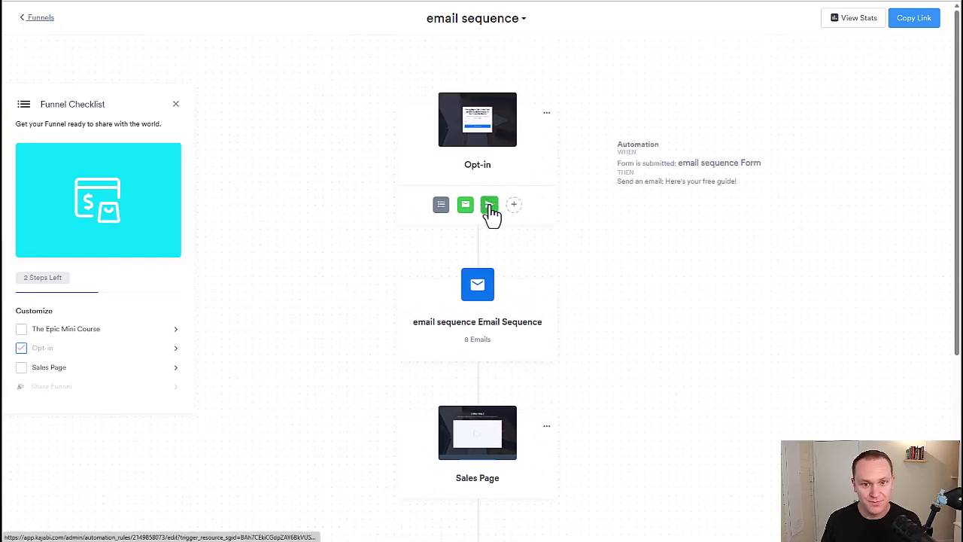
- Open the funnel's email sequence and start editing its Introduction email
left_click(473, 314)
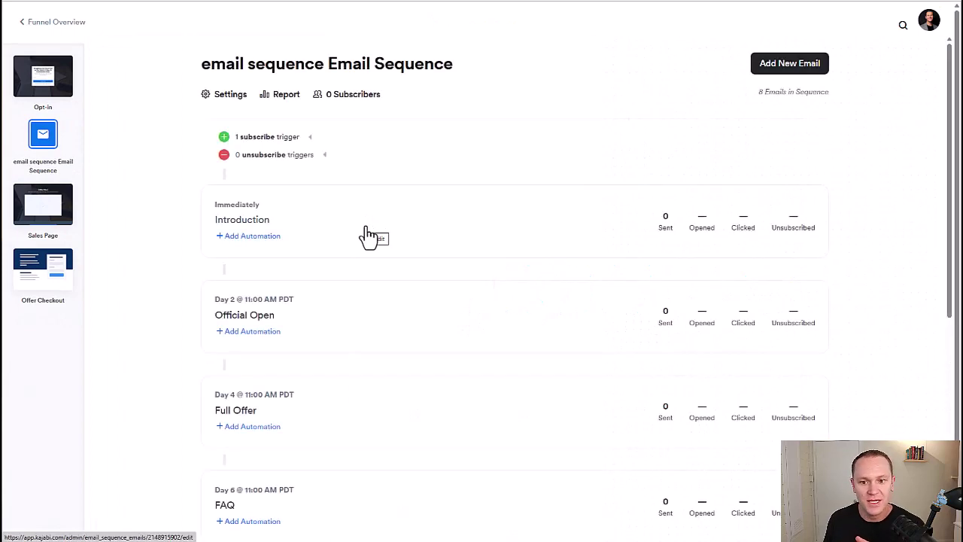
scroll(369, 236, "down", 1)
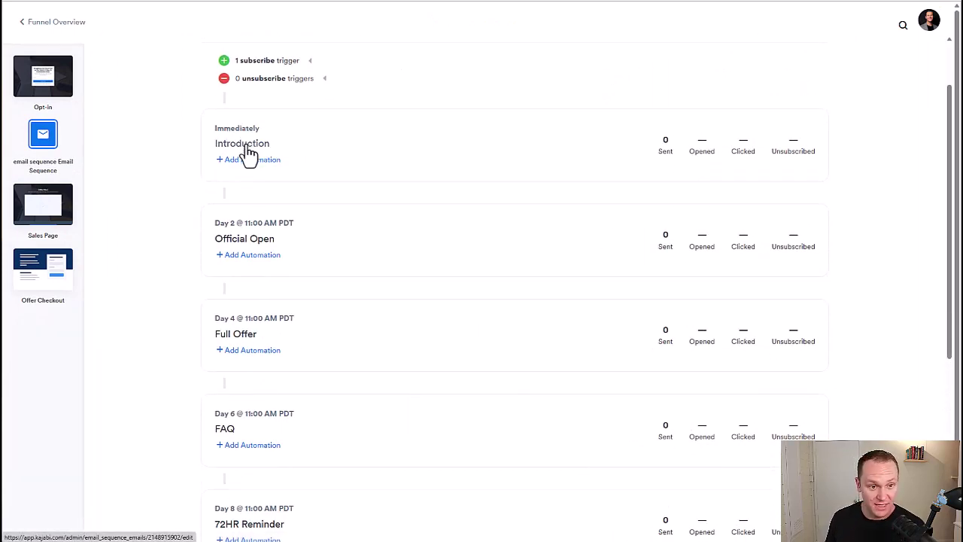
left_click(248, 153)
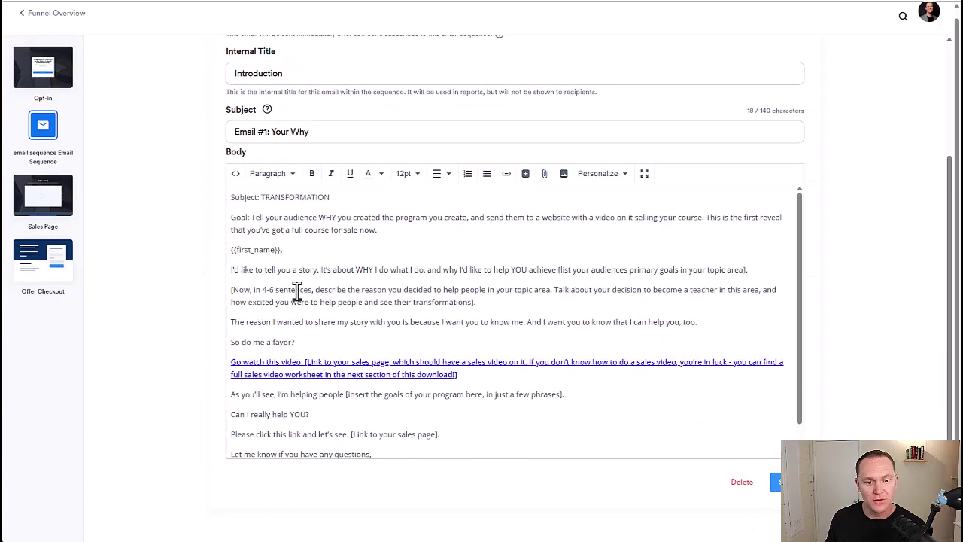
- Examine the Introduction email's template body, subject, internal title and day setting
scroll(398, 439, "down", 1)
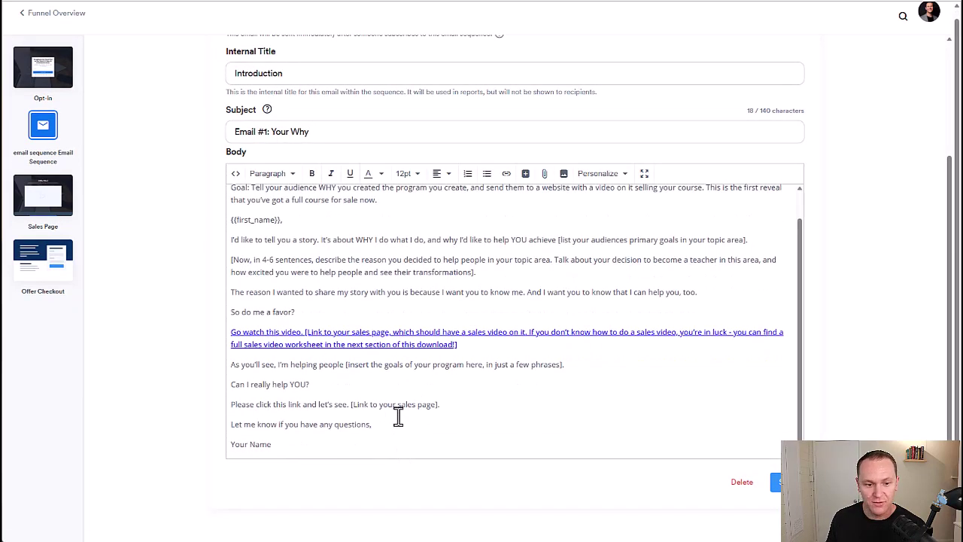
left_click_drag(299, 445, 216, 155)
scroll(146, 201, "up", 2)
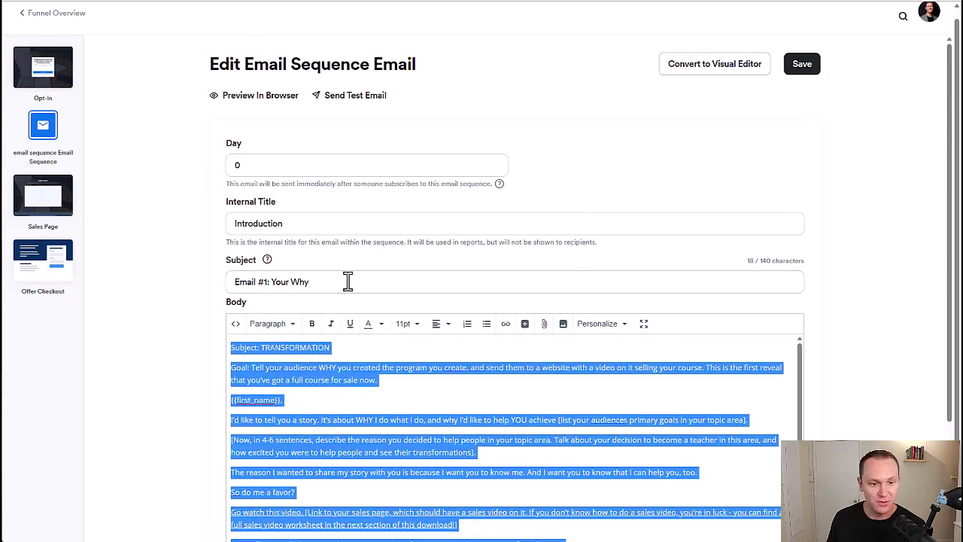
left_click_drag(346, 279, 151, 260)
left_click_drag(288, 222, 185, 215)
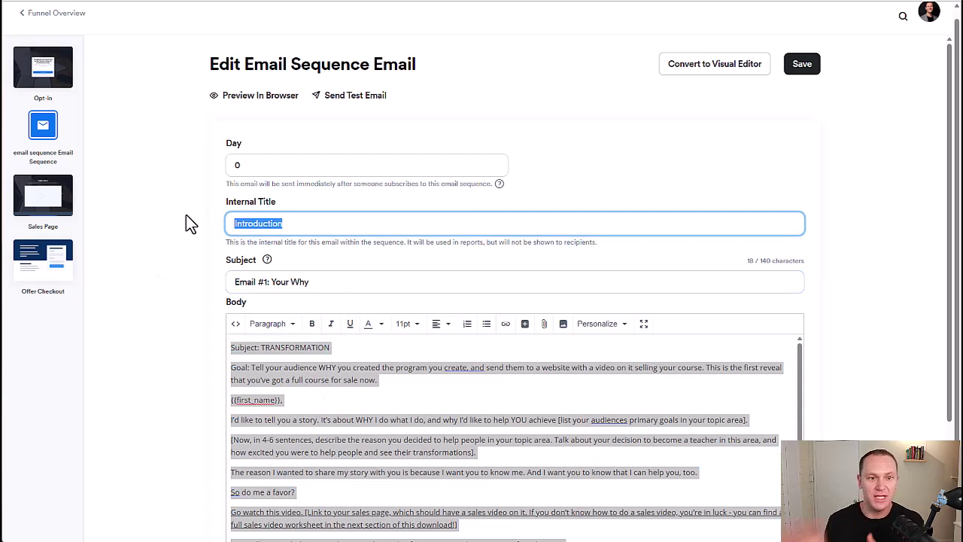
left_click(186, 215)
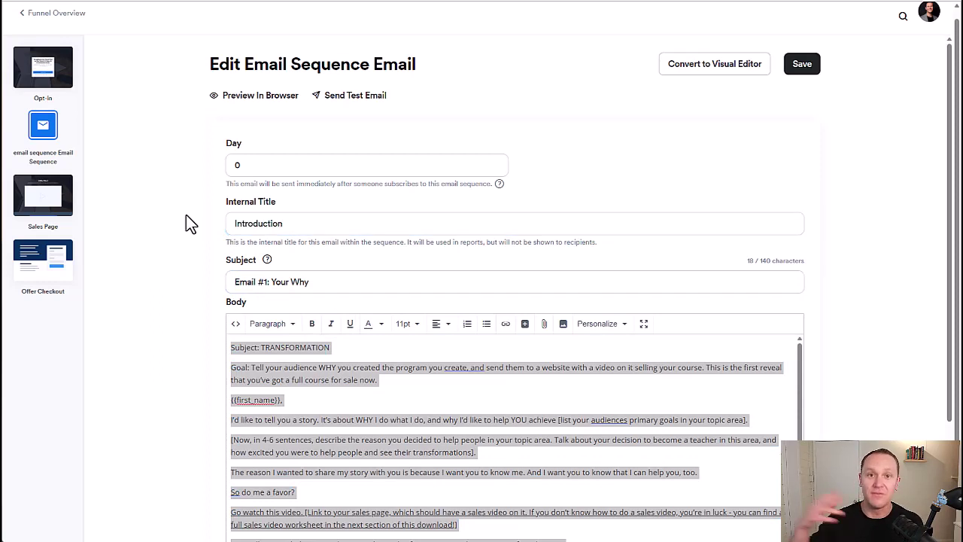
left_click(236, 170)
left_click(217, 190)
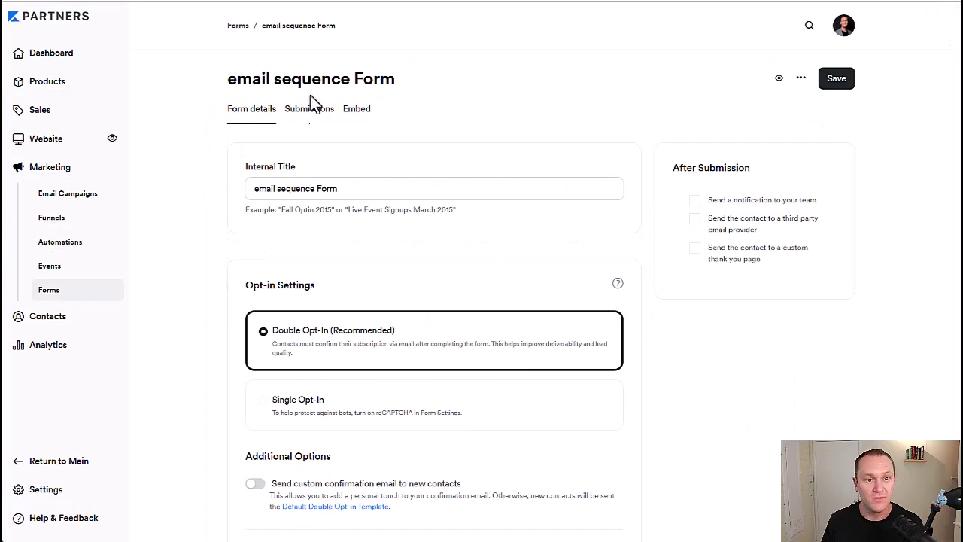
- Switch to email sequence Form and review the action and content of its "Here's your free guide!" automation, leaving it unedited
scroll(262, 227, "down", 6)
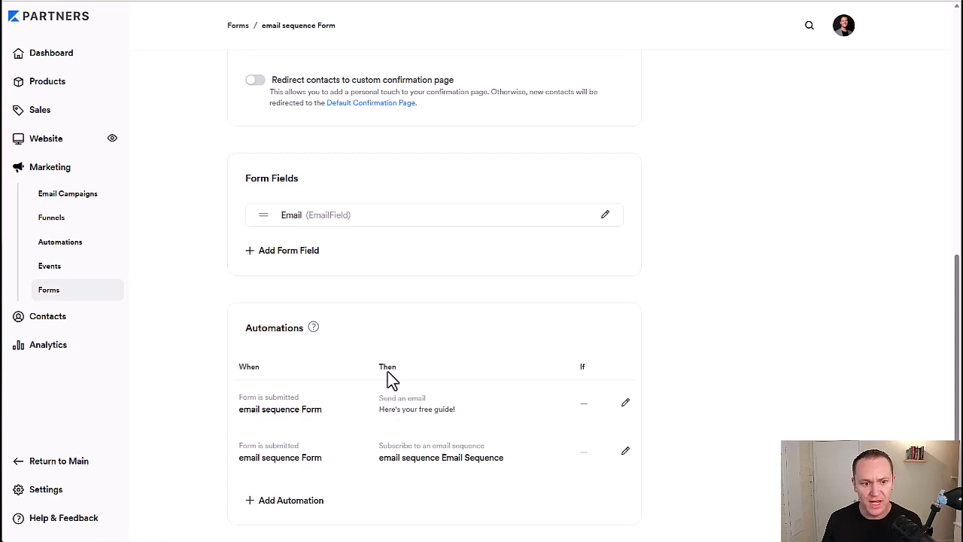
left_click(625, 402)
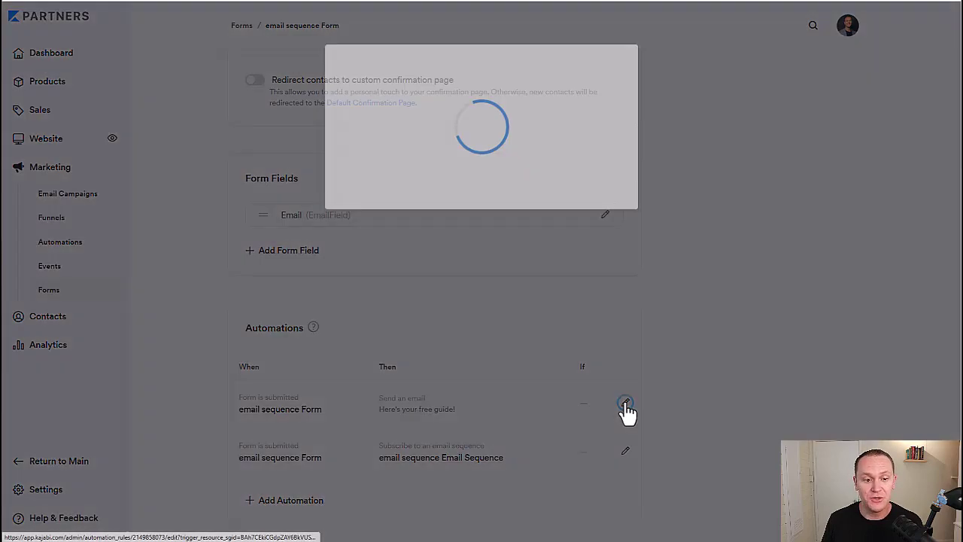
scroll(424, 253, "down", 2)
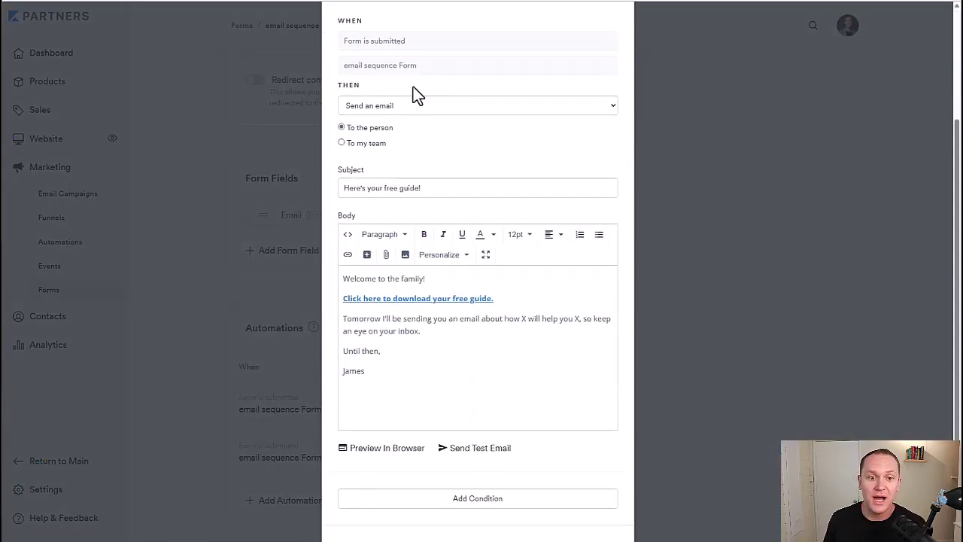
left_click(364, 105)
left_click(445, 90)
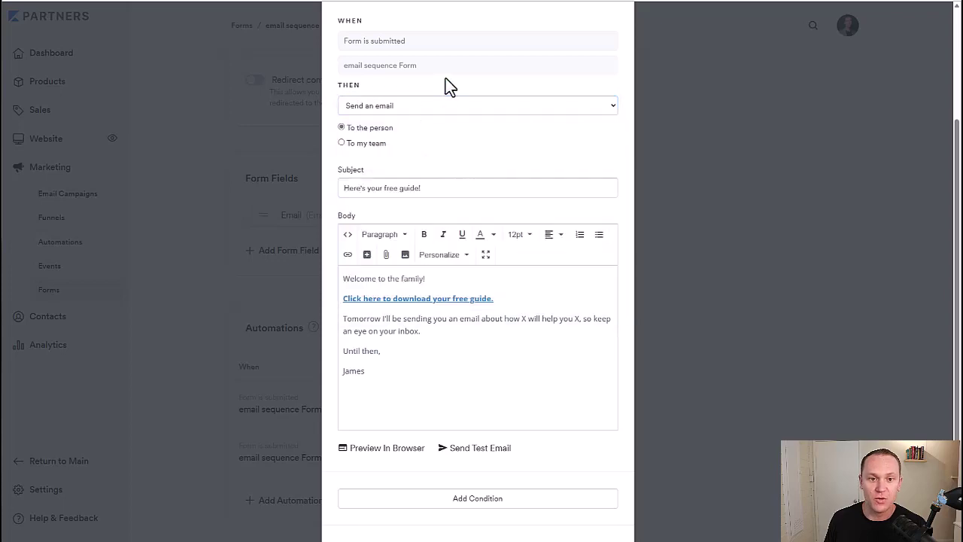
left_click(206, 214)
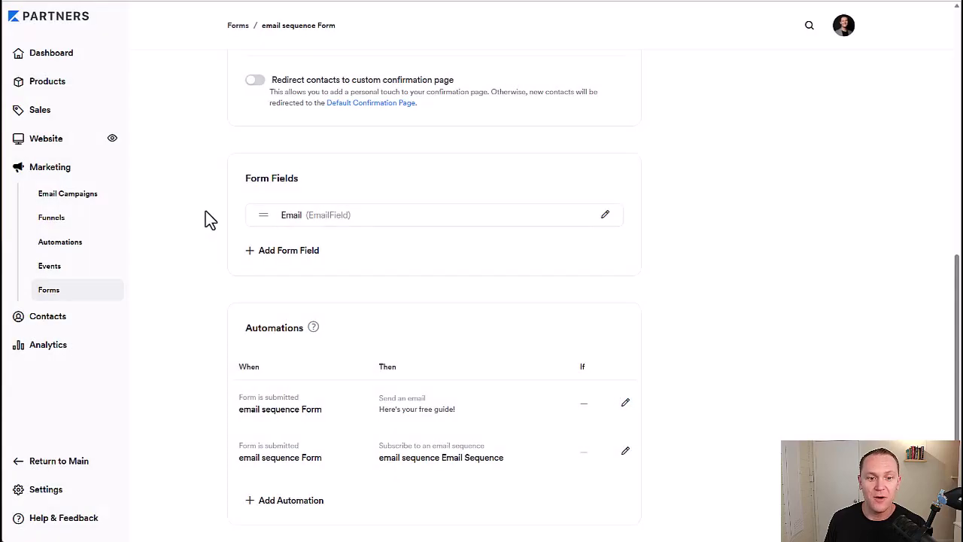
- Switch back to the Introduction email and look through its full template body
left_click(383, 468)
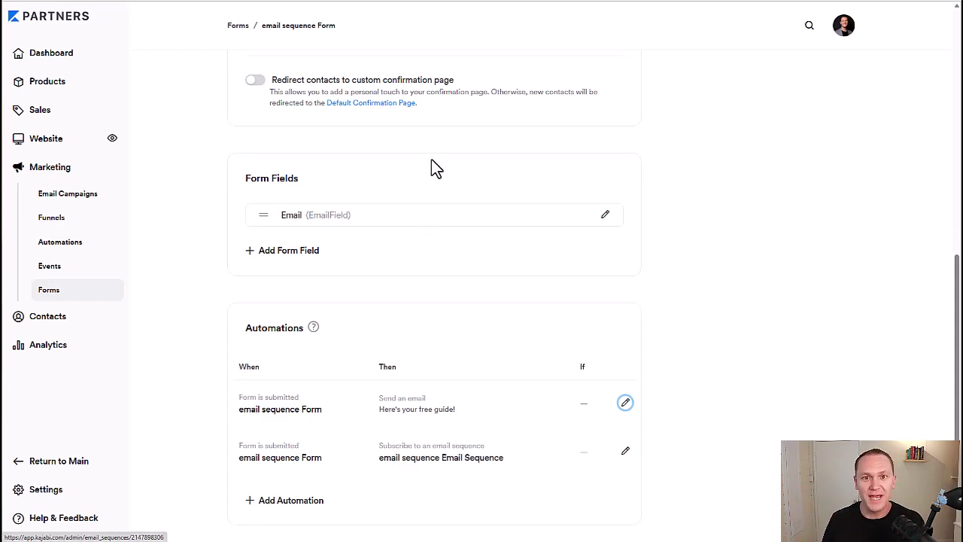
scroll(366, 374, "down", 1)
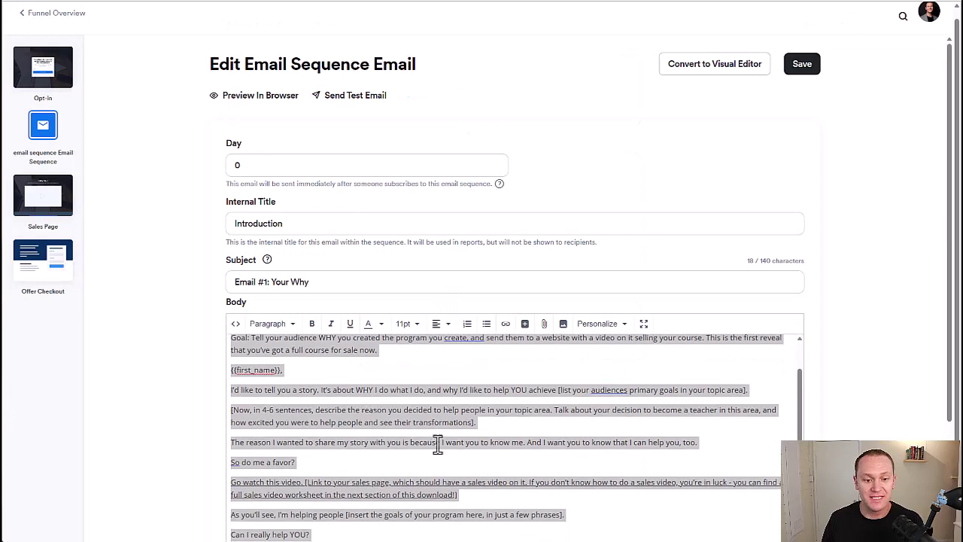
key("ctrl+a")
left_click(305, 429)
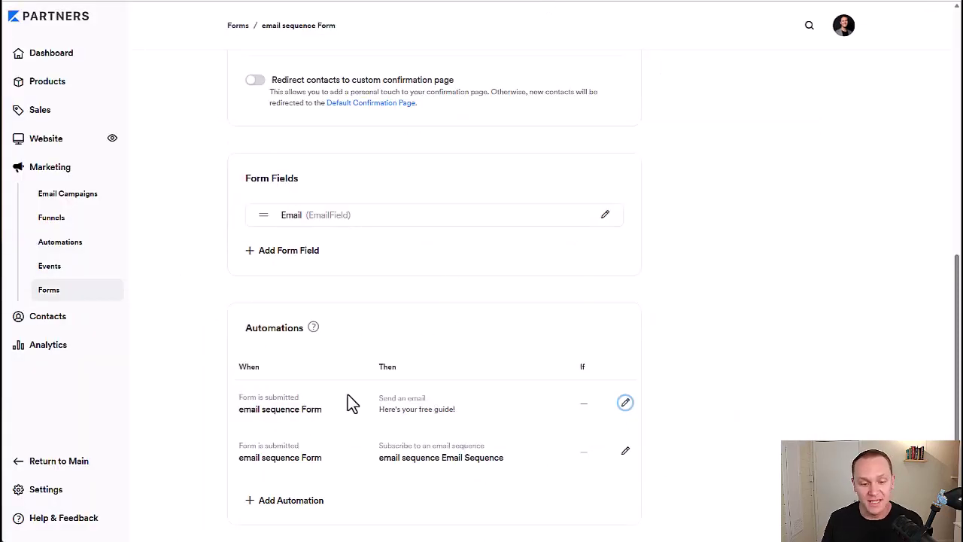
- On the form page, reopen the free-guide email automation to inspect its download link, and close it without editing
left_click(625, 406)
scroll(369, 275, "down", 5)
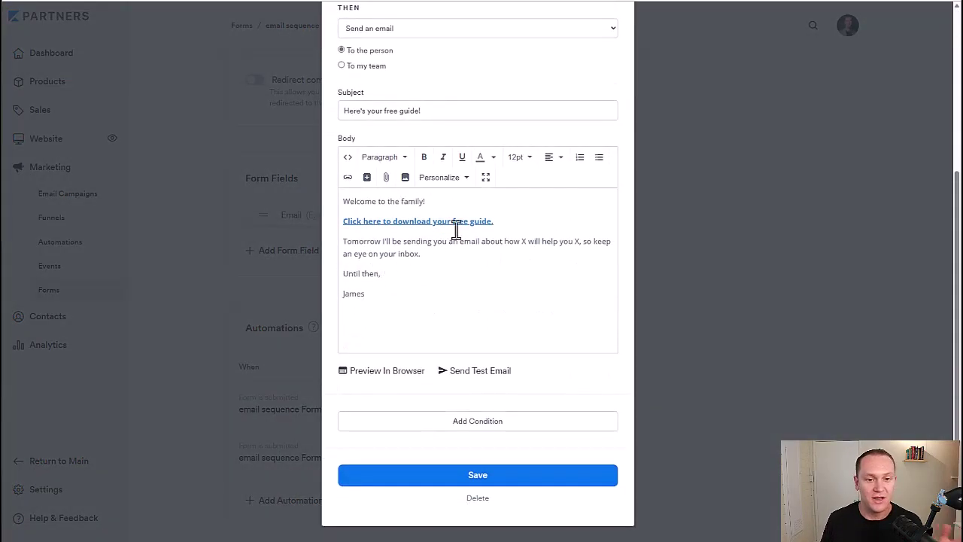
triple_click(454, 223)
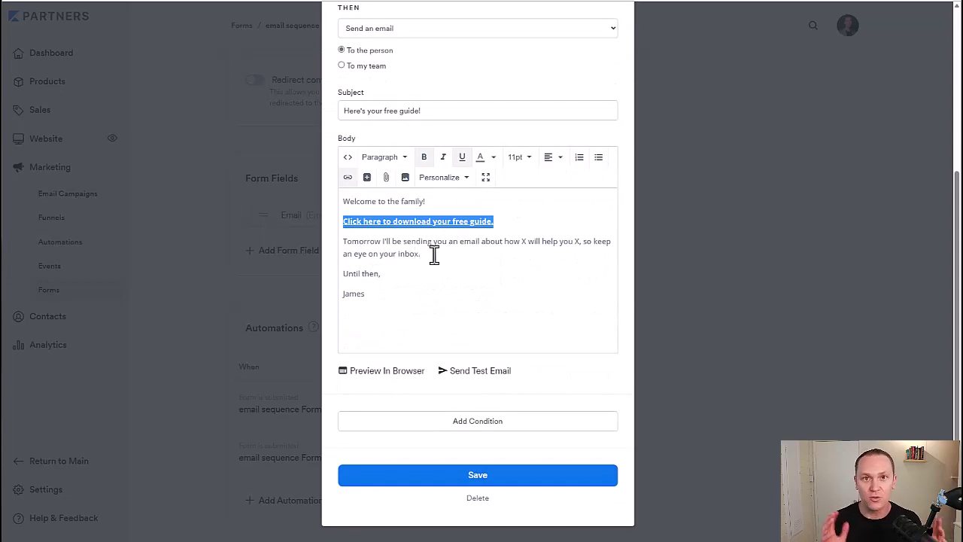
left_click(178, 242)
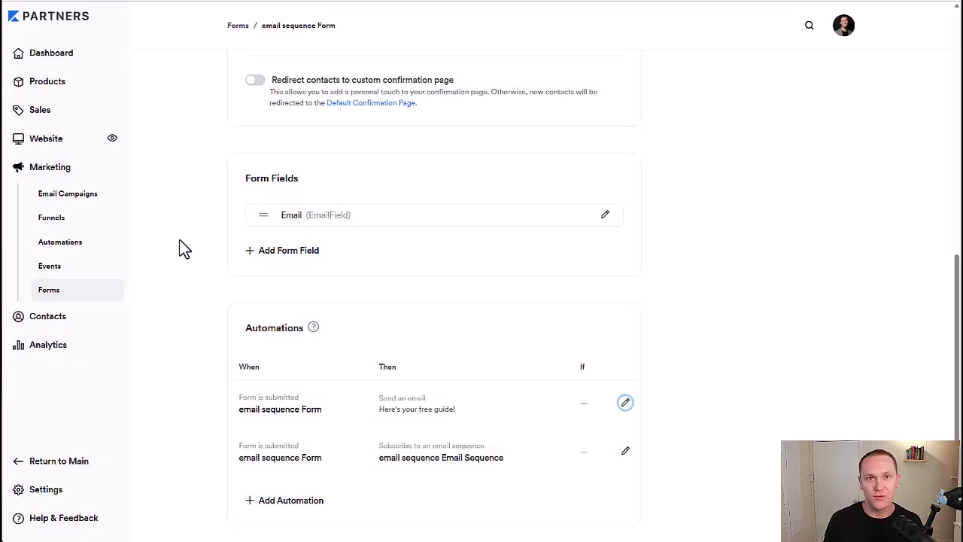
scroll(184, 249, "up", 10)
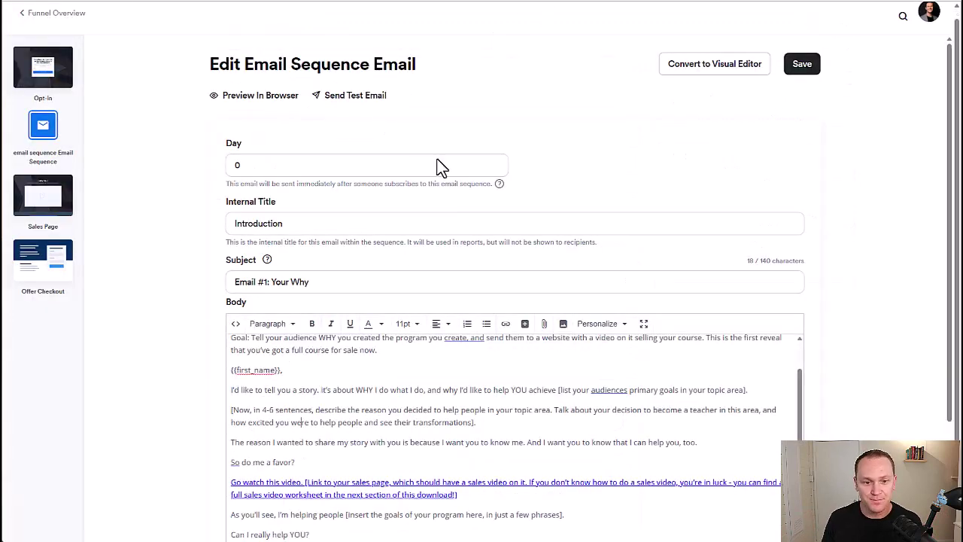
- Schedule the Introduction email for day 1 at 07:00 AM
scroll(223, 270, "down", 1)
left_click_drag(261, 88, 208, 103)
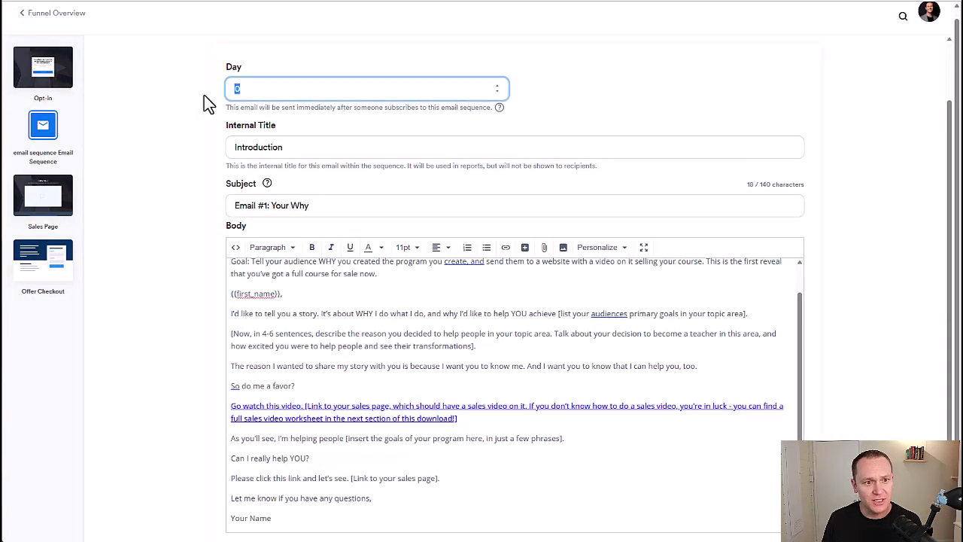
type("14")
key("BackSpace")
left_click(205, 103)
left_click(588, 91)
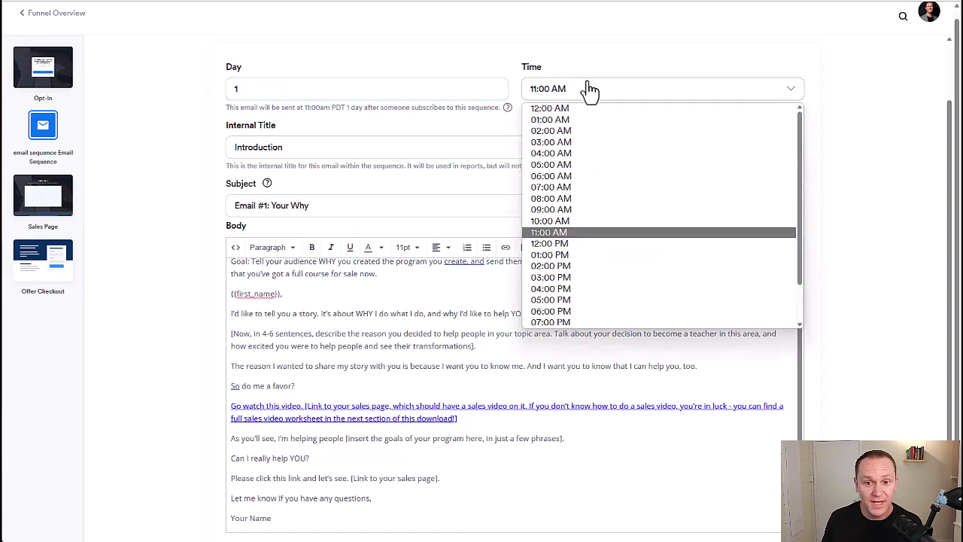
left_click(589, 186)
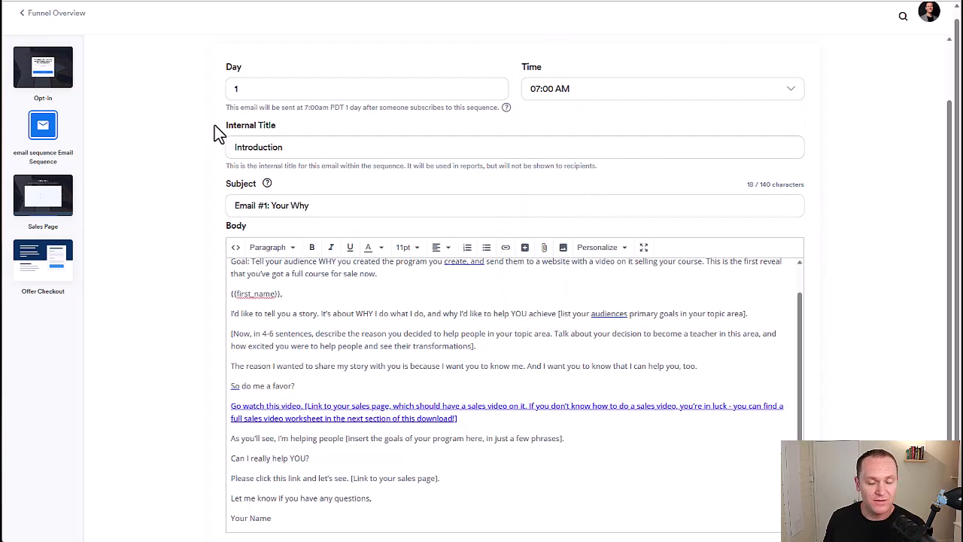
left_click(584, 93)
left_click(586, 98)
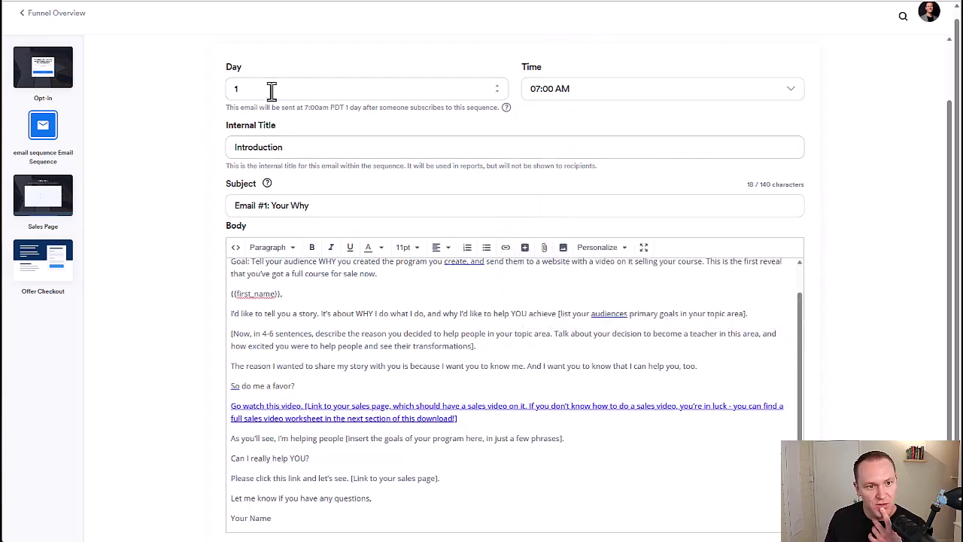
left_click(232, 91)
type("1")
left_click(193, 101)
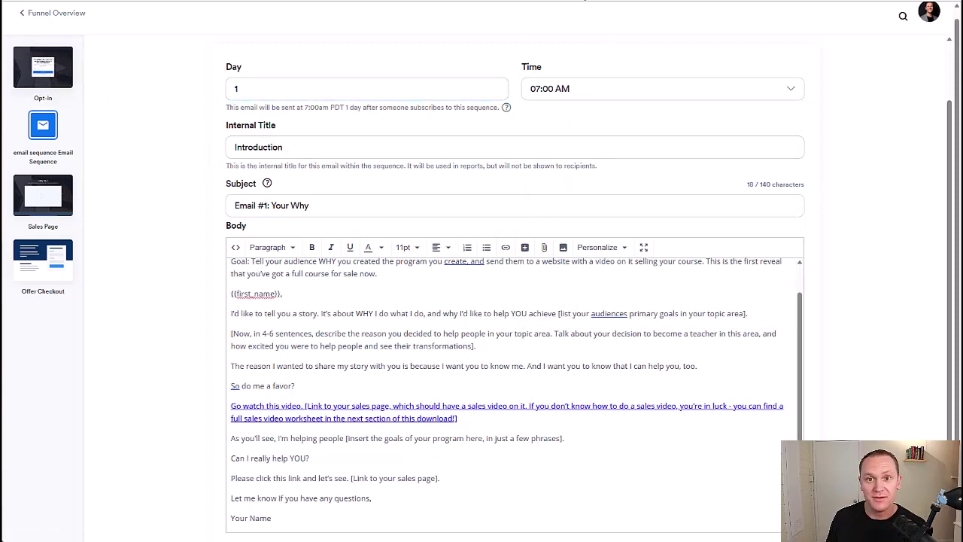
left_click(594, 1)
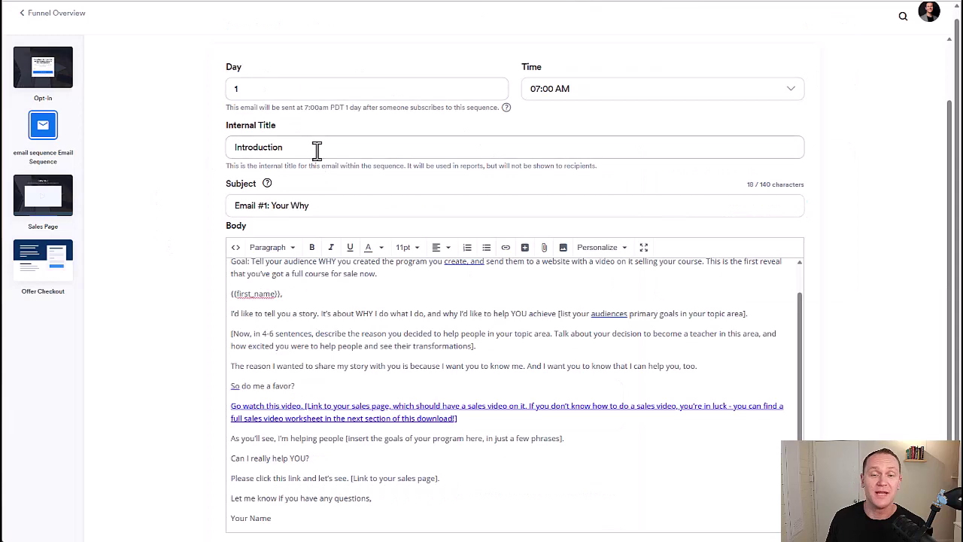
- Review the Introduction email's subject line together with the template text in its body
left_click(323, 205)
left_click_drag(323, 205, 191, 220)
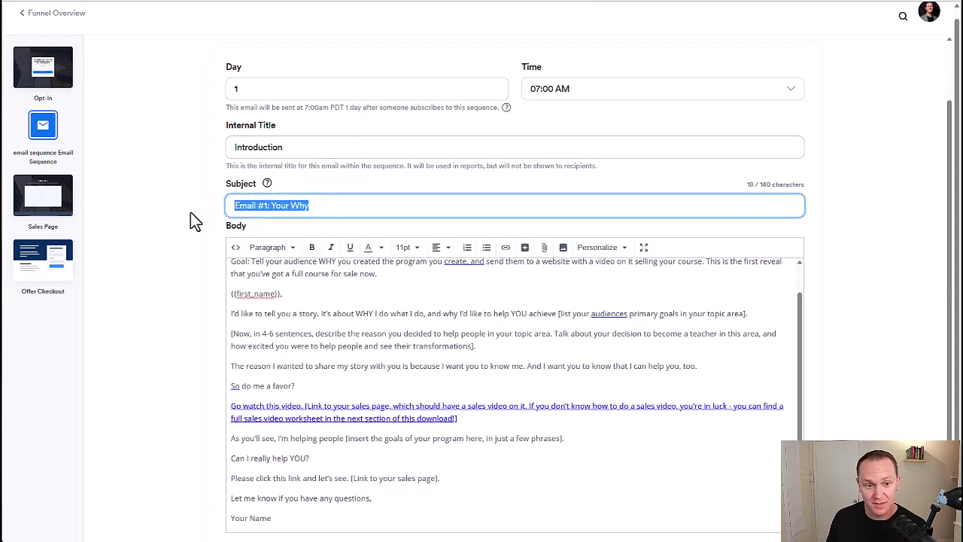
scroll(331, 357, "down", 1)
scroll(358, 428, "up", 1)
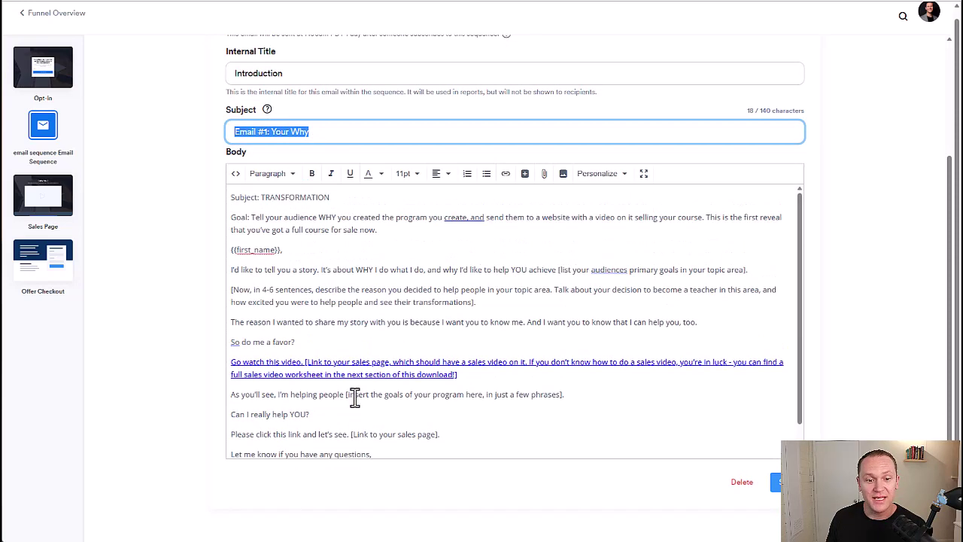
- Clear all of the template text from the Introduction email's body
left_click_drag(333, 196, 263, 195)
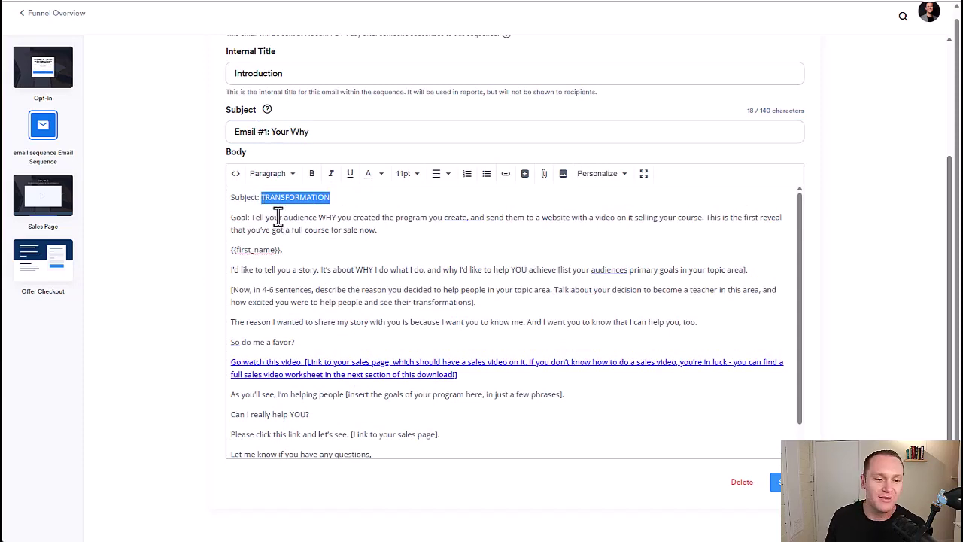
left_click_drag(232, 197, 670, 500)
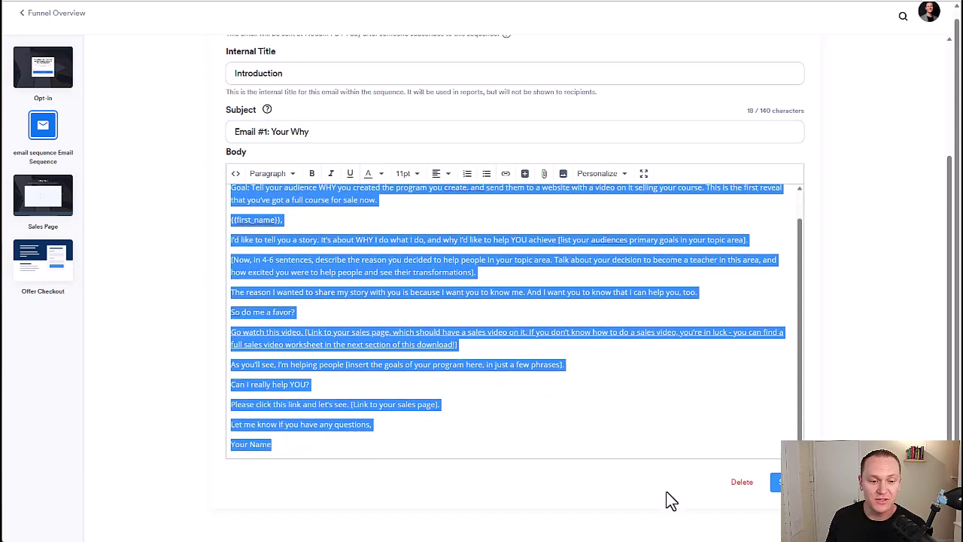
key("BackSpace")
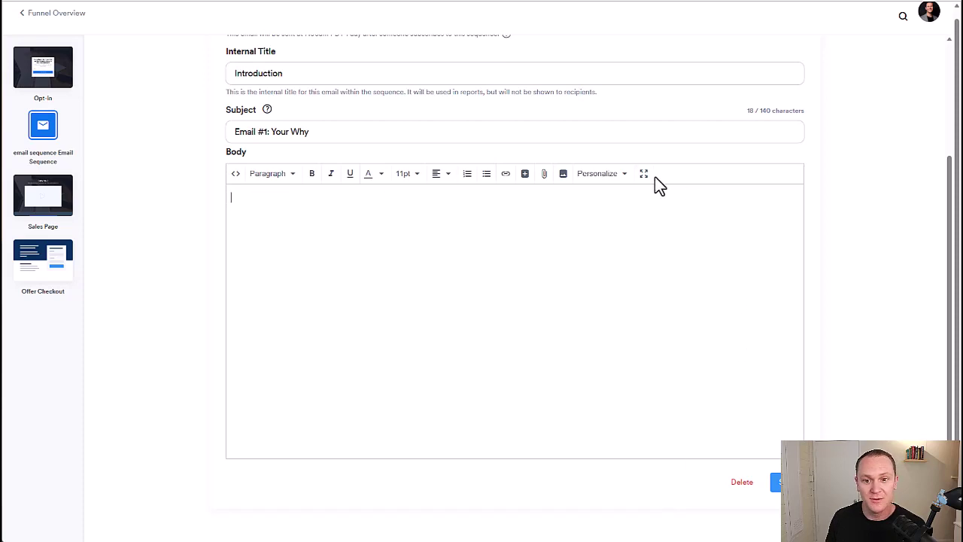
- Expand the Introduction email's body editor to full size, look over the font size options, and restore the normal view
left_click(643, 174)
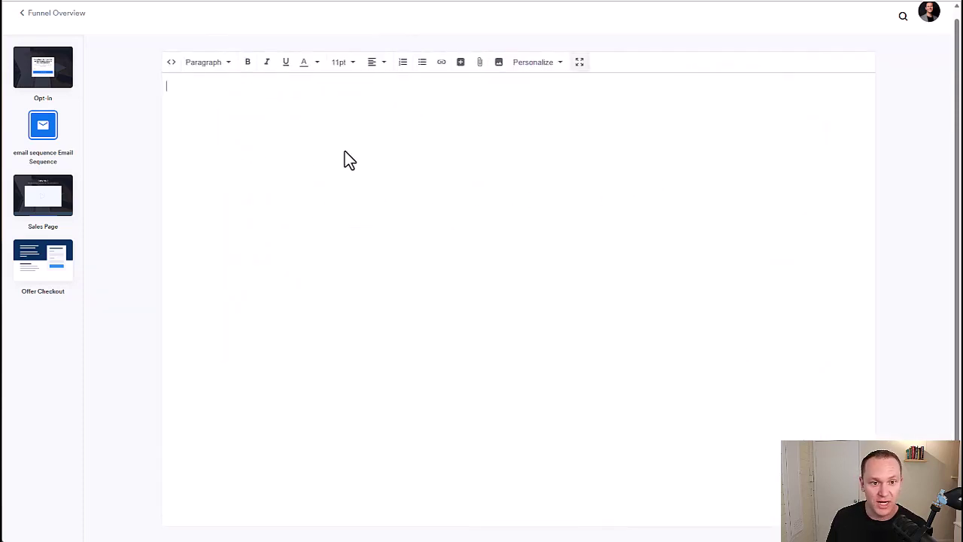
left_click(344, 66)
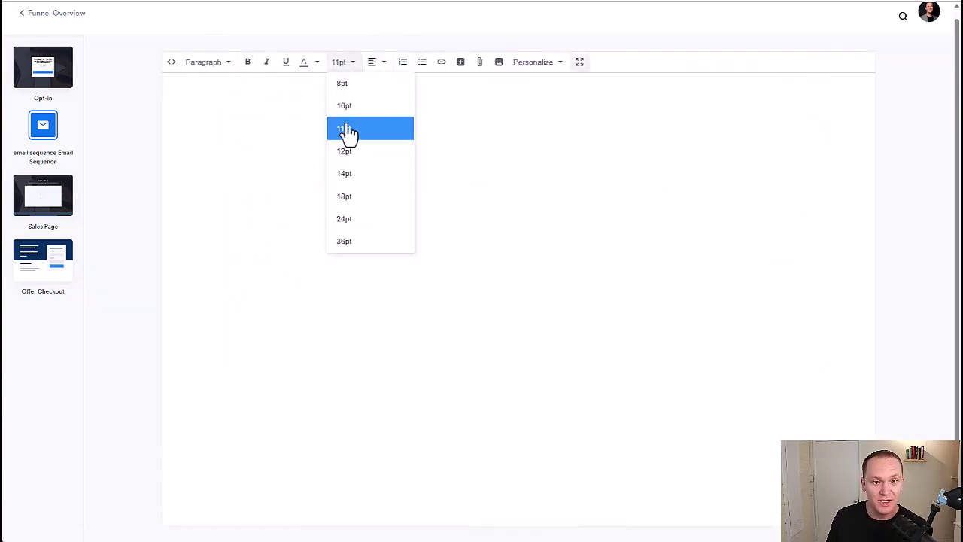
left_click(265, 142)
left_click(579, 62)
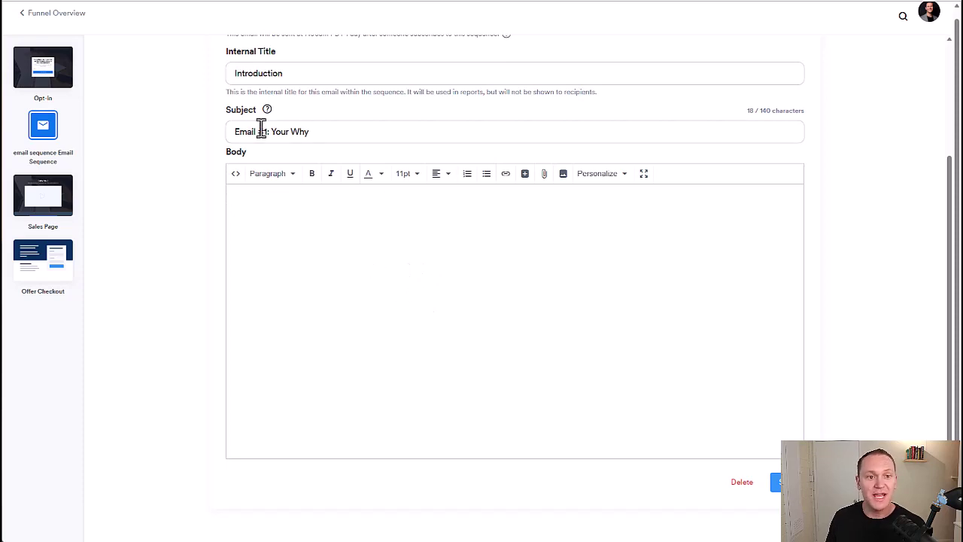
- Delete the Introduction email from the sequence and confirm the deletion
scroll(185, 191, "up", 2)
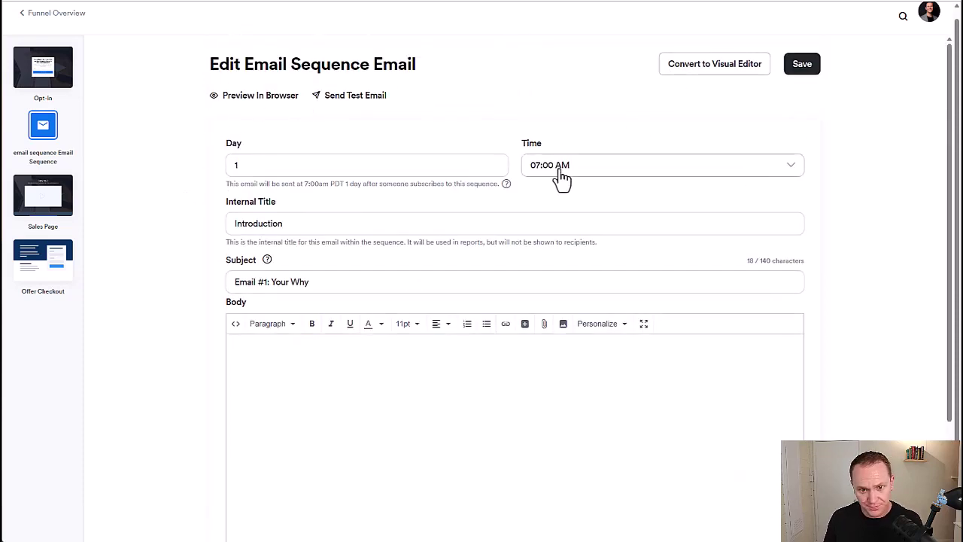
scroll(559, 178, "down", 2)
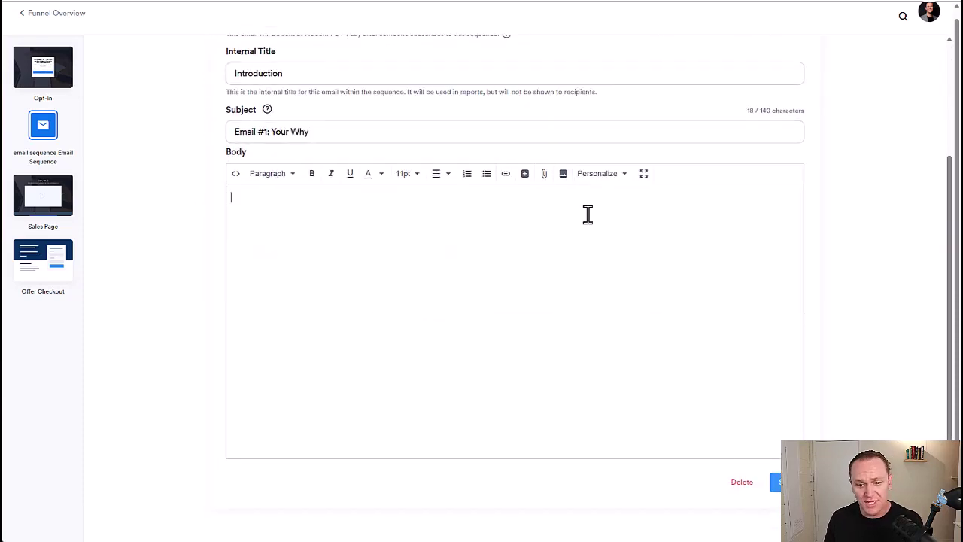
left_click(742, 482)
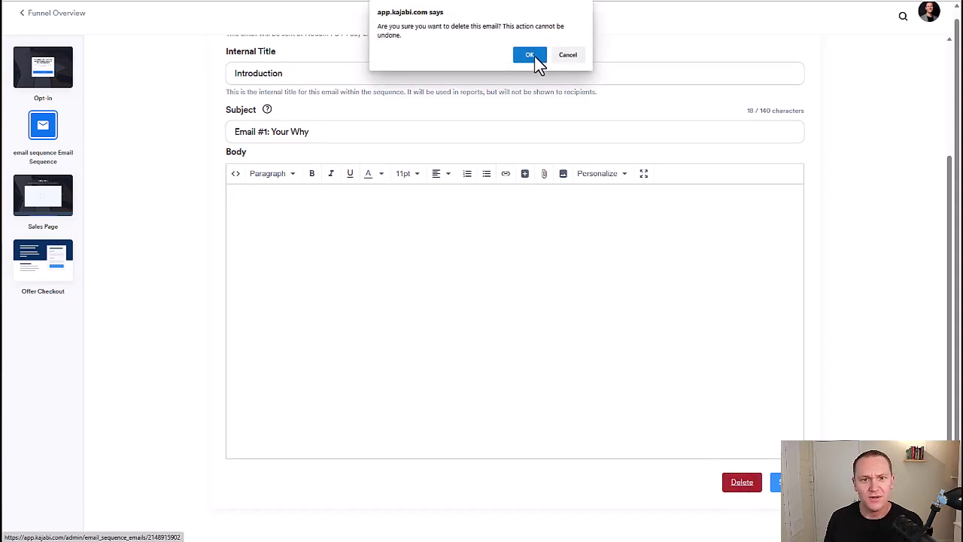
left_click(529, 56)
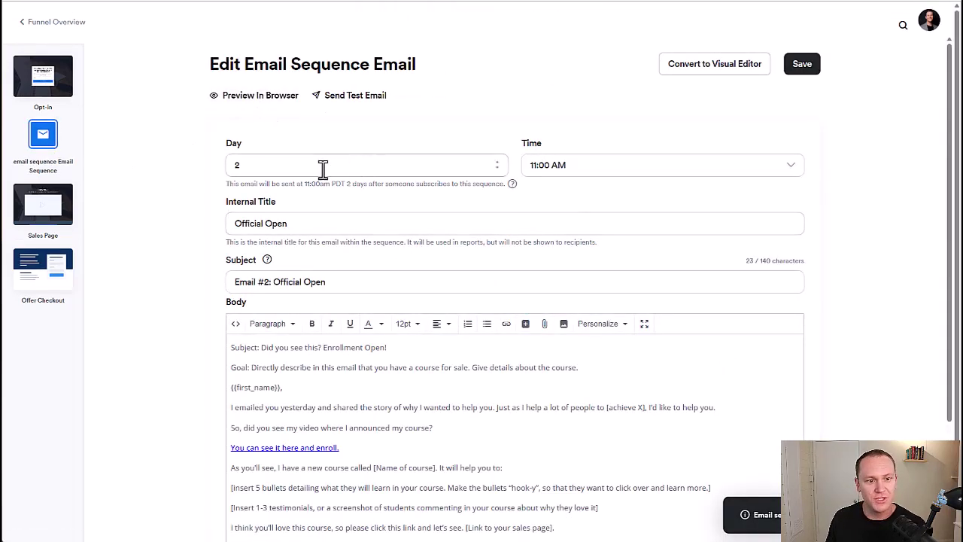
- Schedule the Official Open email for day 1 at 07:00 AM
left_click_drag(258, 164, 218, 170)
type("1")
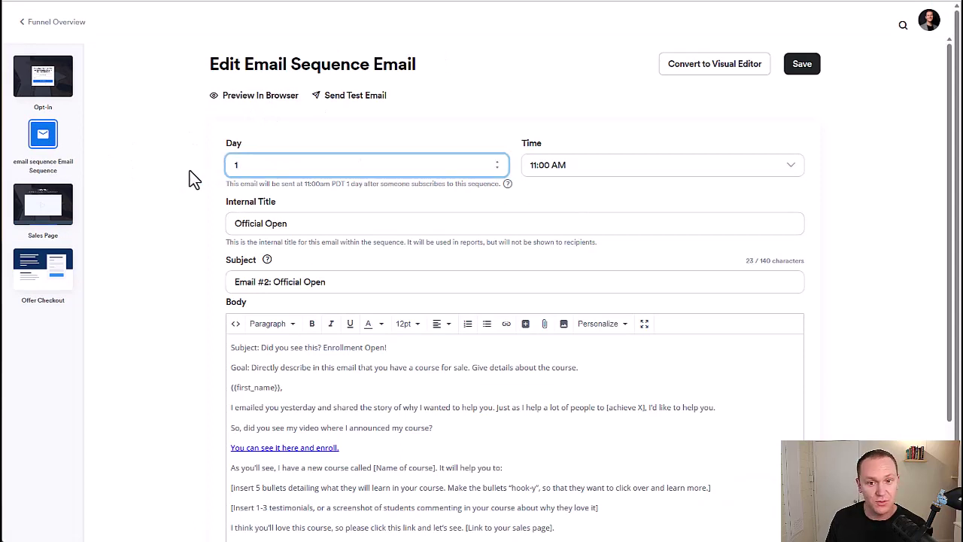
left_click(601, 167)
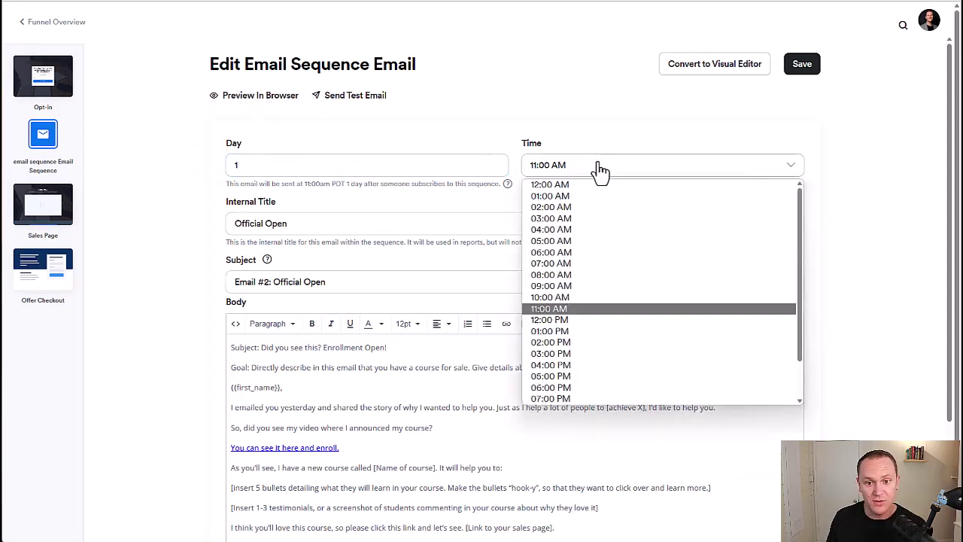
left_click(573, 261)
- Clear all of the template text from the Official Open email's body
scroll(188, 165, "down", 1)
scroll(188, 166, "down", 1)
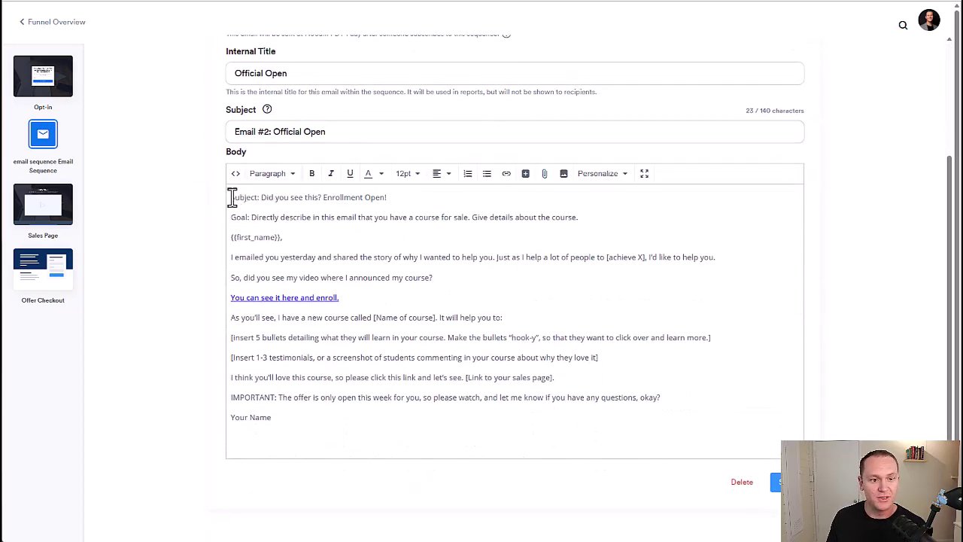
left_click_drag(233, 197, 411, 527)
key("BackSpace")
scroll(332, 323, "up", 2)
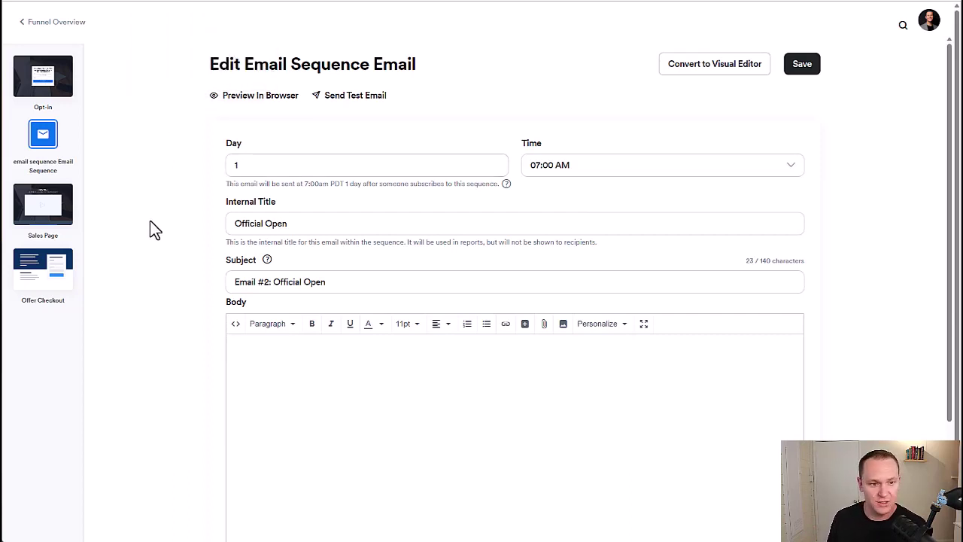
- Switch to the 5 Day Automatic Email Sequence PDF in Google Drive, dismiss its sharing dialog, and skim the whole document
left_click(172, 11)
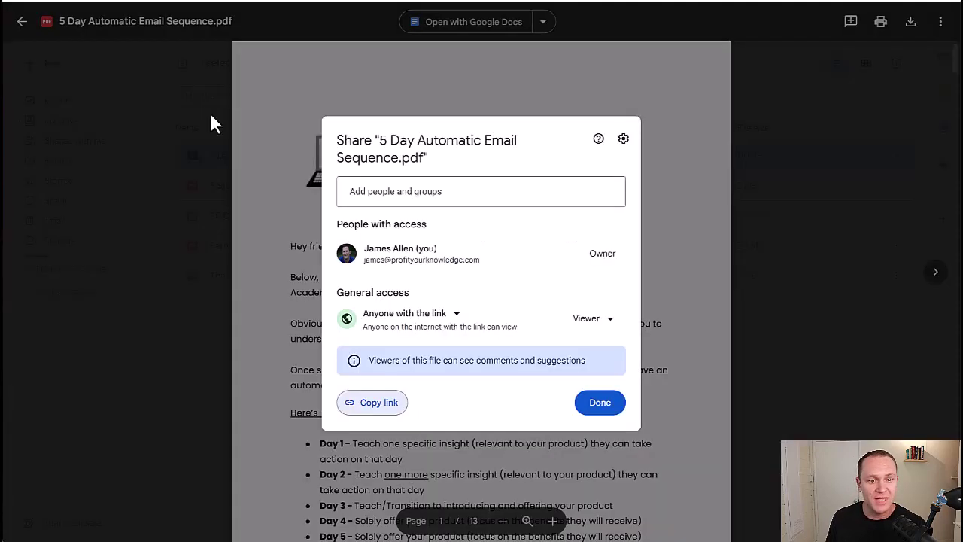
left_click(252, 200)
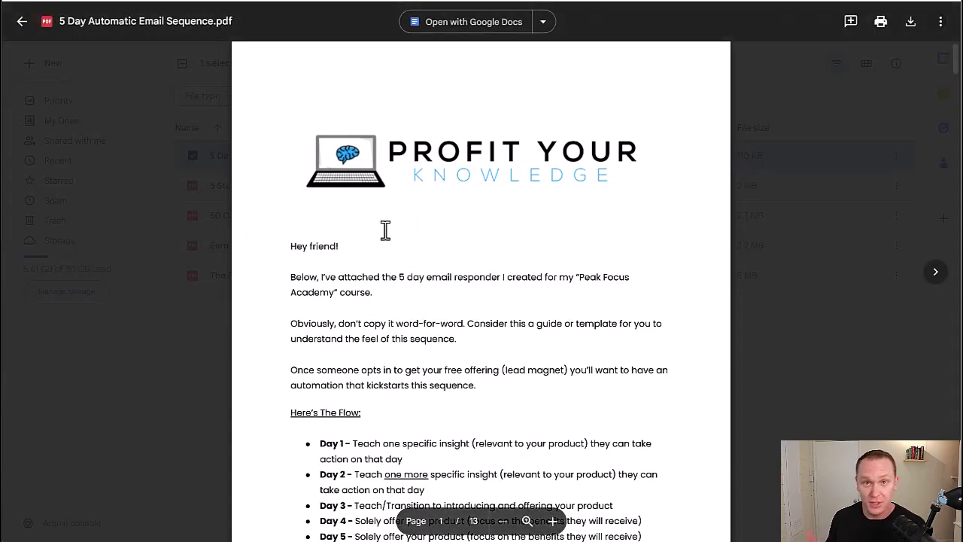
scroll(385, 230, "down", 3)
scroll(382, 241, "up", 1)
scroll(379, 237, "down", 20)
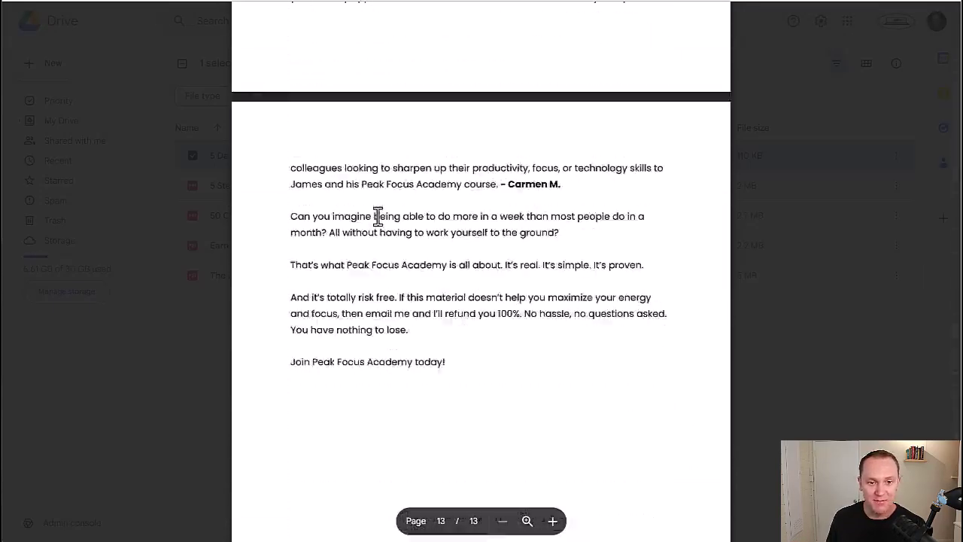
scroll(357, 271, "up", 20)
scroll(276, 254, "down", 3)
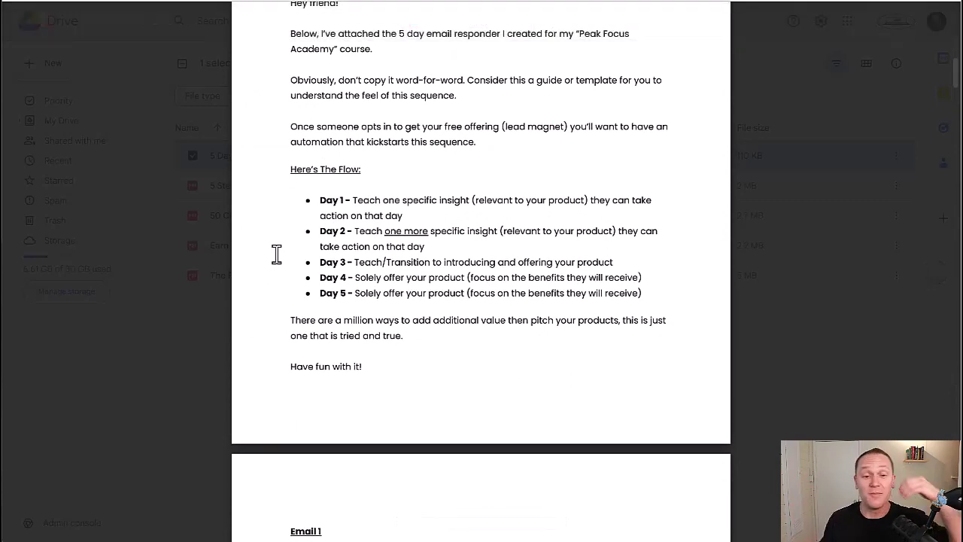
- Examine the Day 1 to Day 5 outline under "Here's The Flow" on the PDF's first page
scroll(276, 255, "down", 1)
scroll(276, 255, "up", 1)
left_click_drag(309, 199, 531, 315)
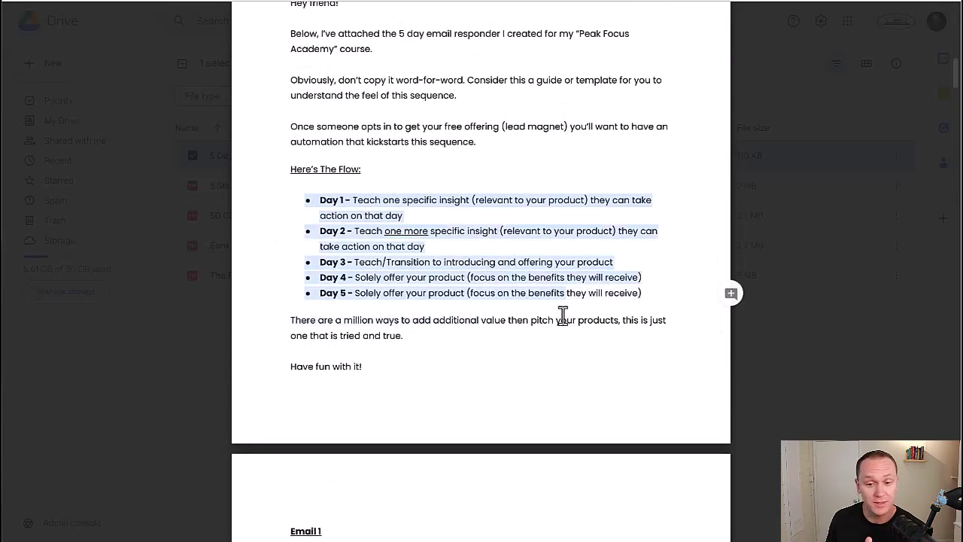
left_click(656, 293)
left_click_drag(311, 201, 607, 323)
left_click(659, 293)
left_click_drag(659, 293, 310, 194)
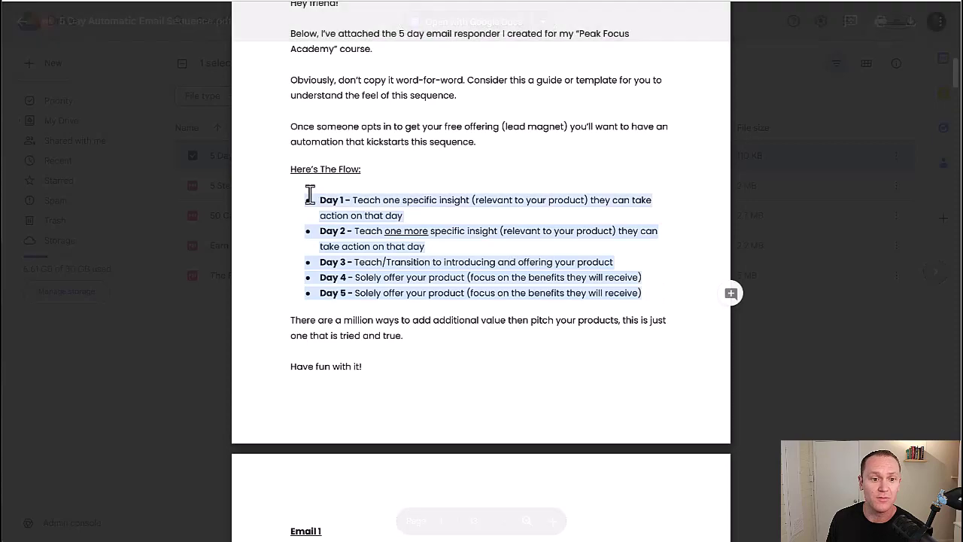
left_click(263, 202)
scroll(263, 202, "down", 2)
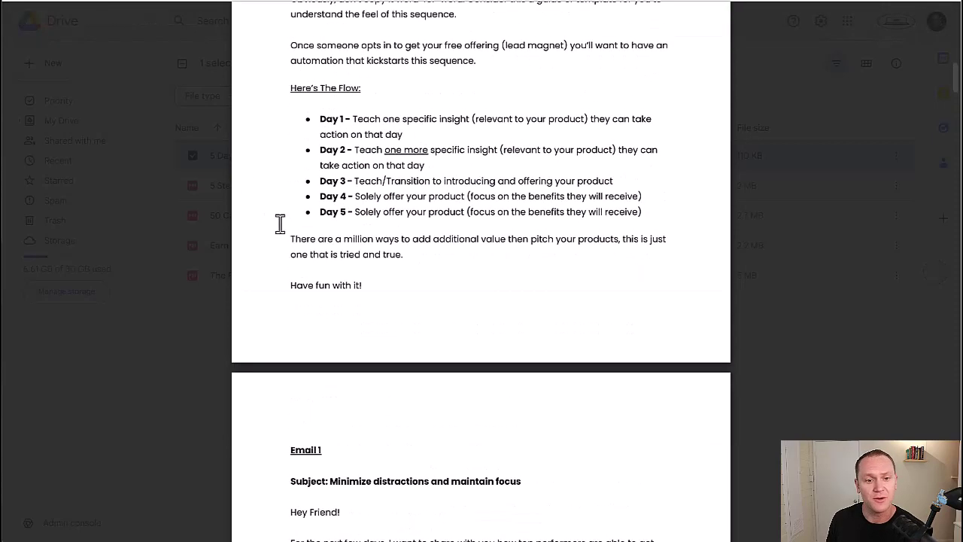
left_click_drag(288, 89, 403, 89)
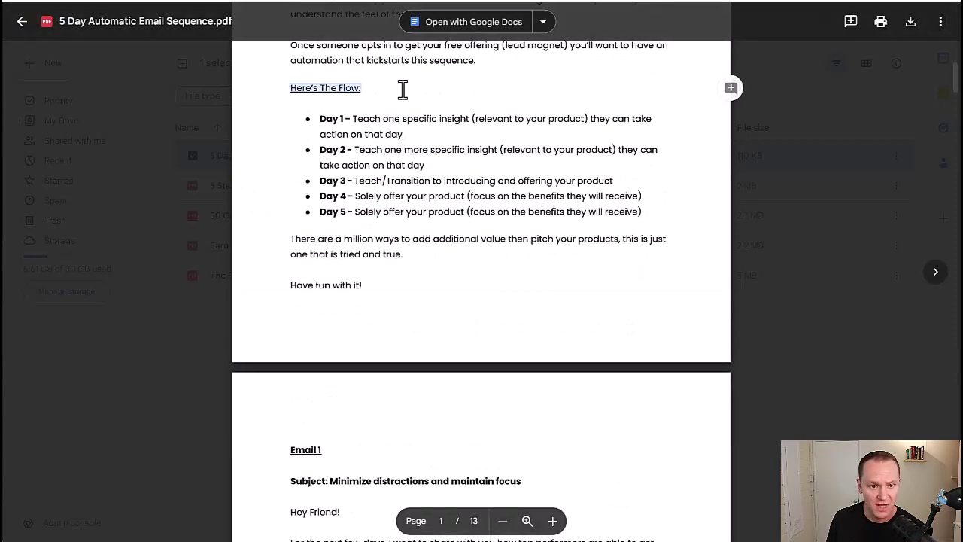
left_click_drag(316, 118, 513, 122)
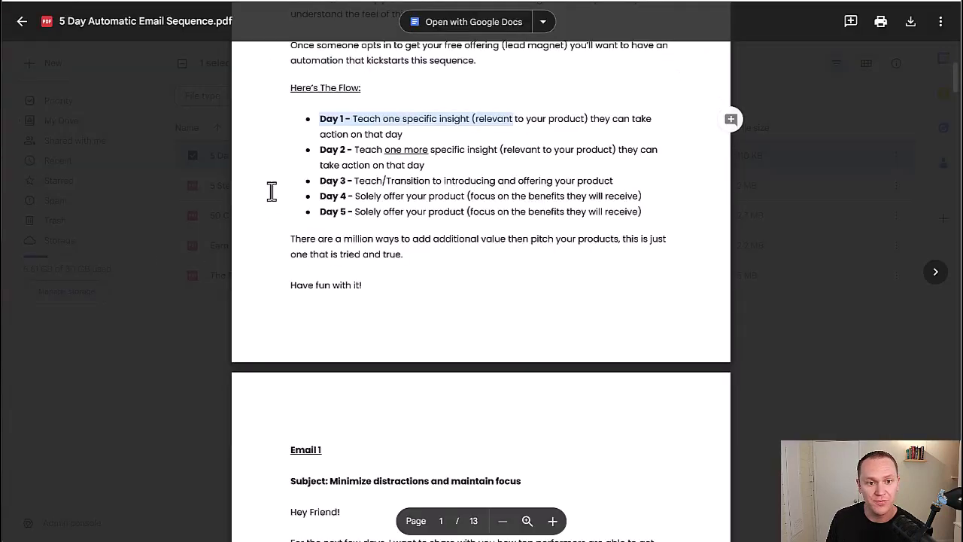
left_click(272, 187)
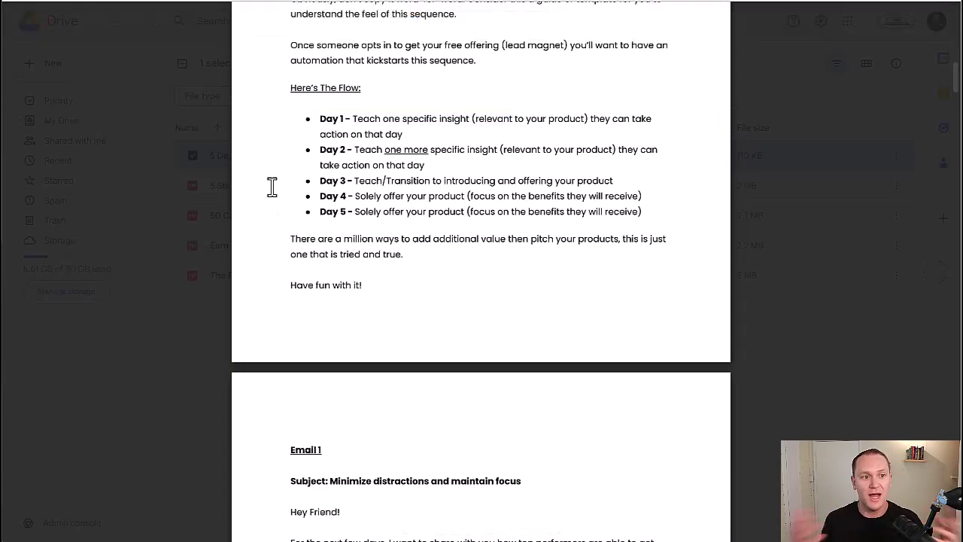
- Switch back to the Official Open email in Kajabi and look over its schedule and body
left_click(494, 6)
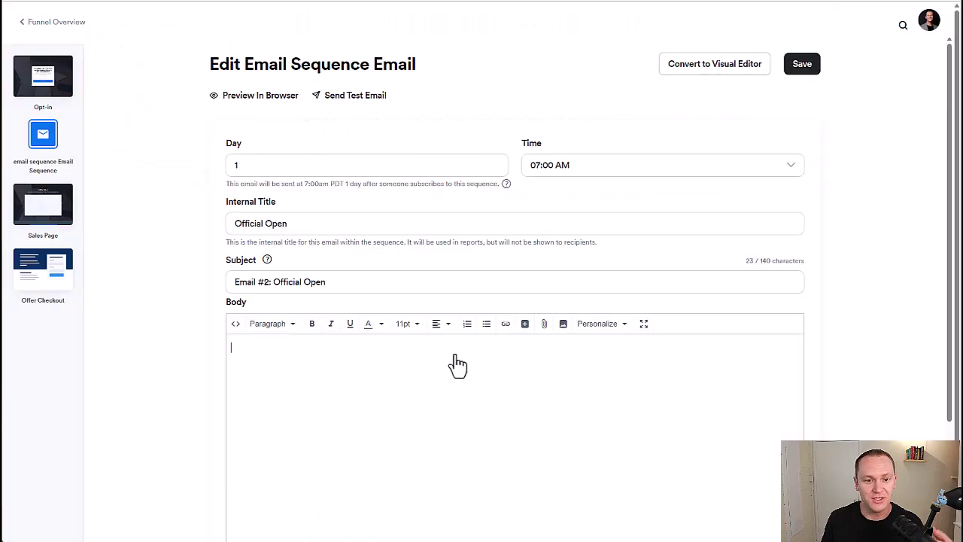
scroll(309, 305, "down", 2)
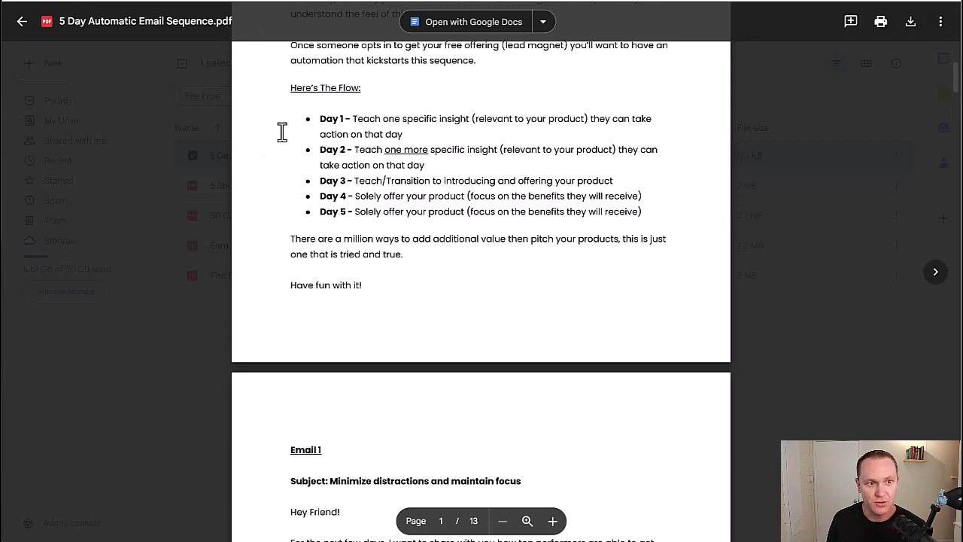
- Return to the email sequence PDF and study the Day 1 item about teaching one specific, actionable insight
scroll(279, 133, "up", 1)
scroll(283, 172, "down", 1)
left_click_drag(344, 120, 412, 141)
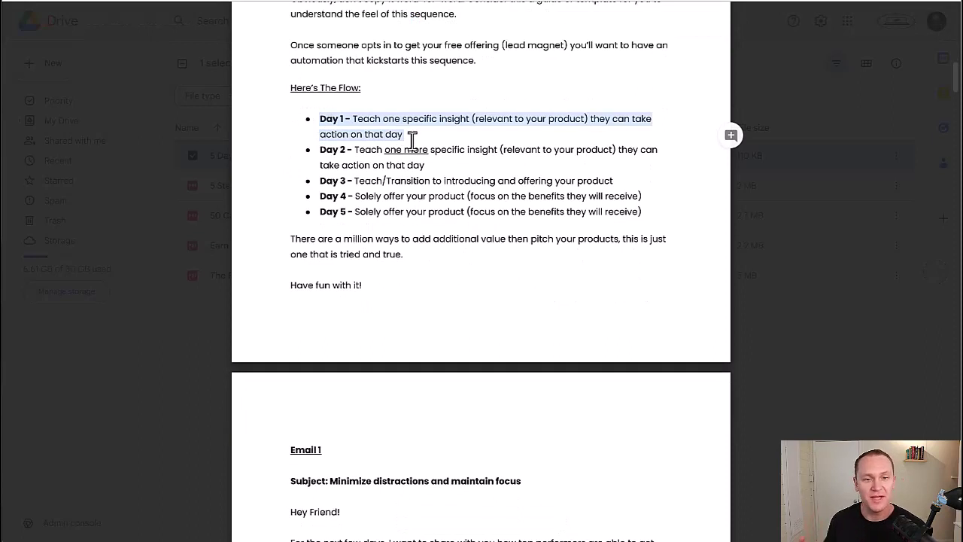
left_click(412, 136)
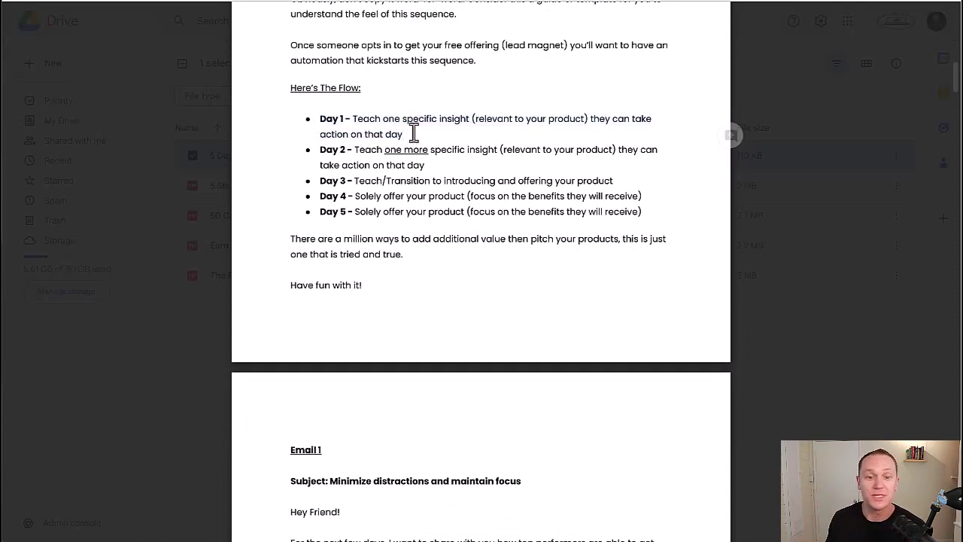
left_click_drag(412, 135, 369, 120)
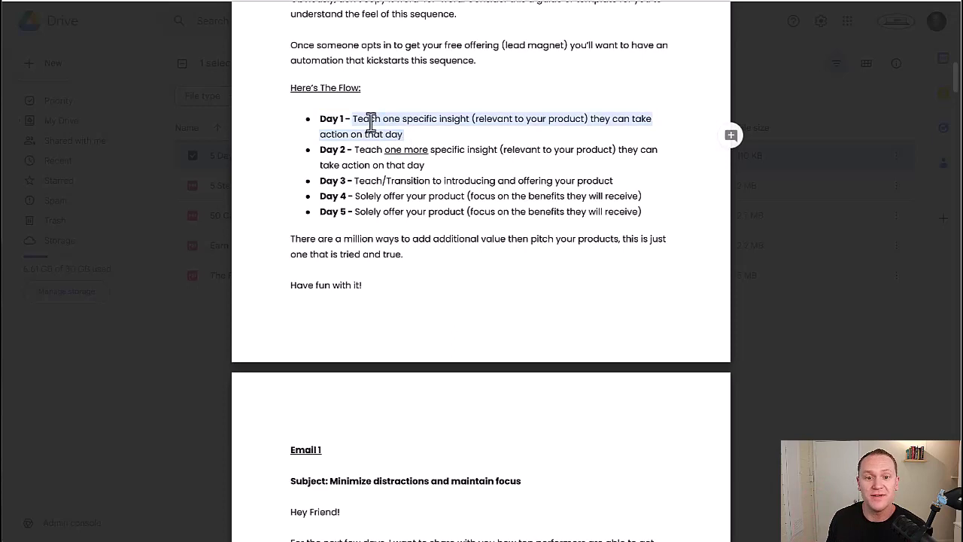
left_click(476, 120)
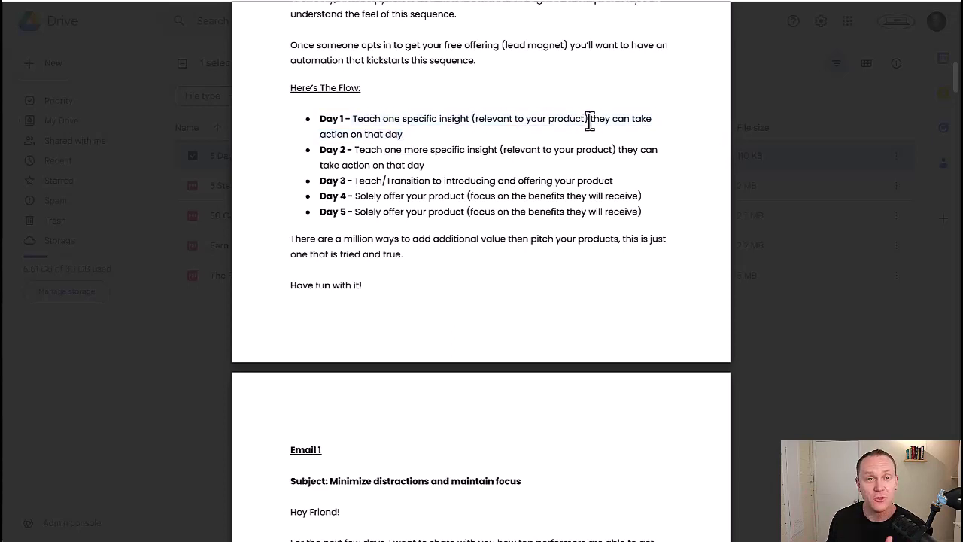
left_click_drag(590, 121, 399, 133)
left_click(404, 135)
left_click(311, 121)
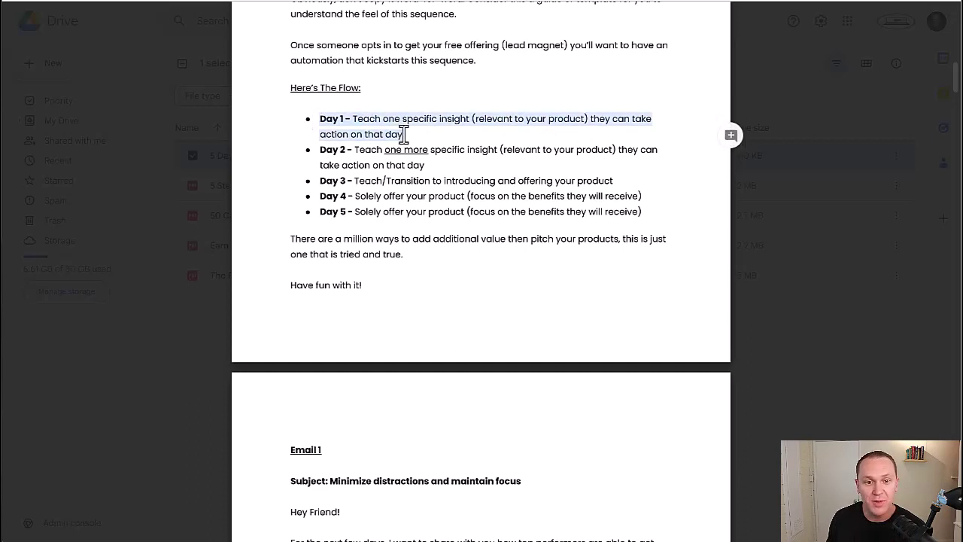
left_click(403, 136)
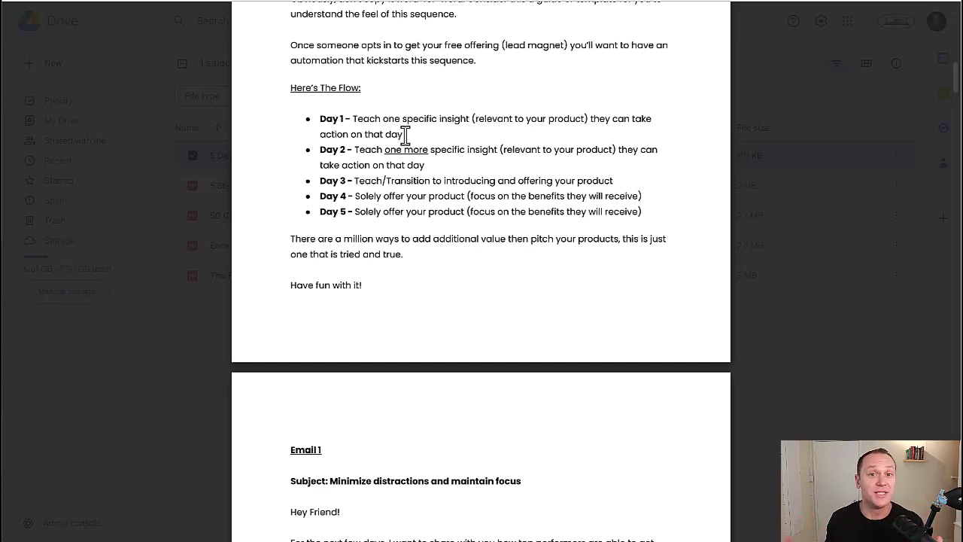
mouse_move(405, 133)
left_mouse_down()
mouse_move(326, 134)
mouse_move(322, 118)
mouse_move(412, 136)
left_mouse_up()
left_click(324, 120)
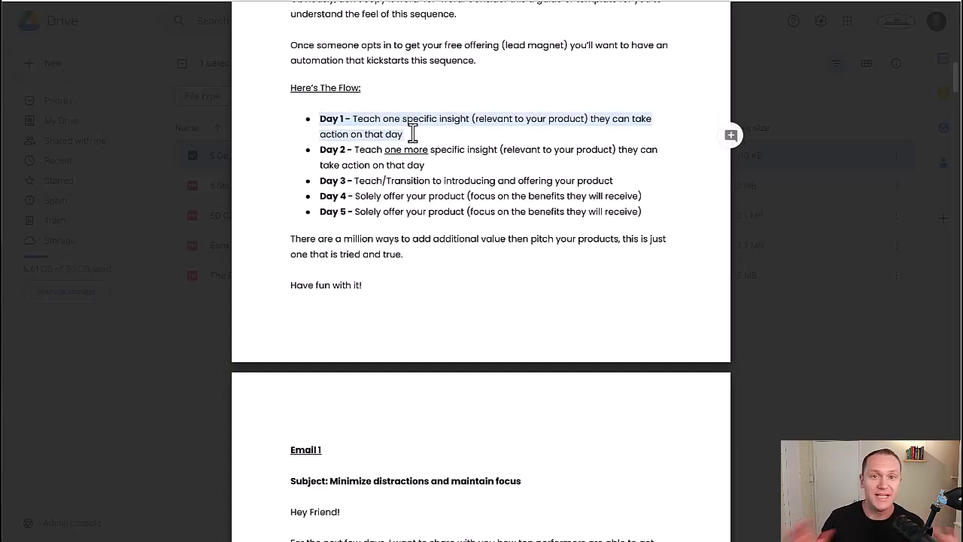
left_click(412, 135)
mouse_move(410, 134)
left_mouse_down()
mouse_move(323, 120)
mouse_move(407, 136)
left_mouse_up()
left_click(323, 120)
left_click(407, 136)
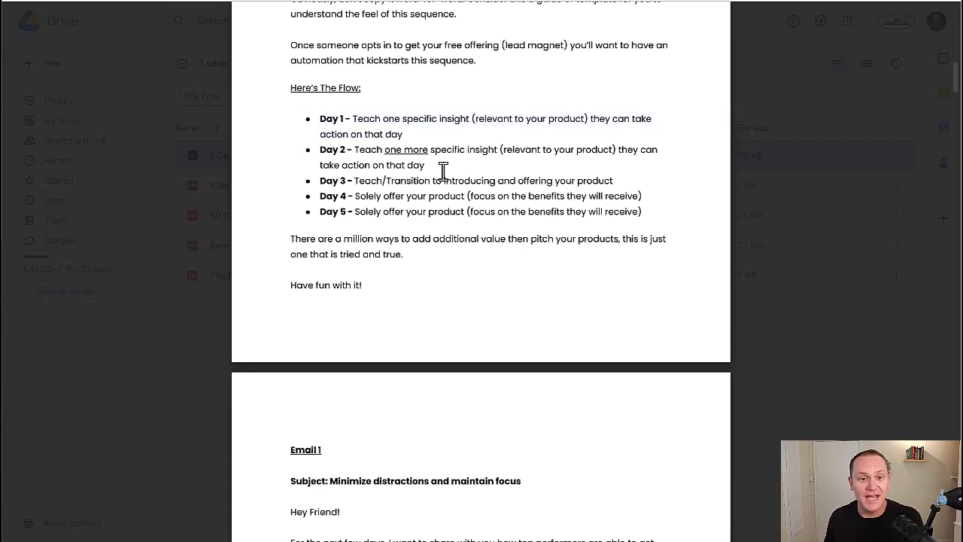
- Read the Day 2 item about teaching one more specific insight and compare it with Day 1
left_click_drag(426, 166, 301, 155)
left_click_drag(322, 120, 403, 136)
left_click_drag(348, 151, 500, 158)
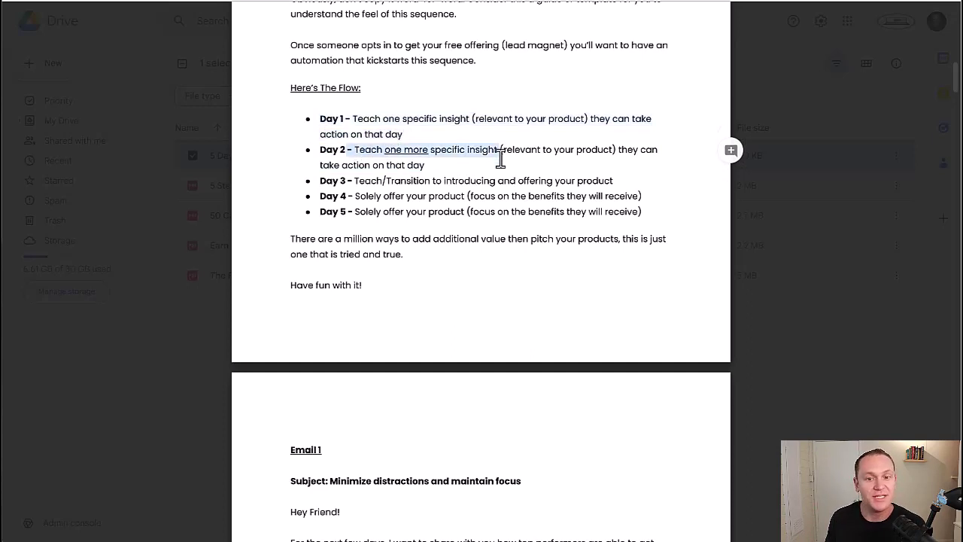
- Review the Day 1 and Day 2 teaching items together, including the Day 2 note about relevance to the product
left_click_drag(303, 103, 453, 171)
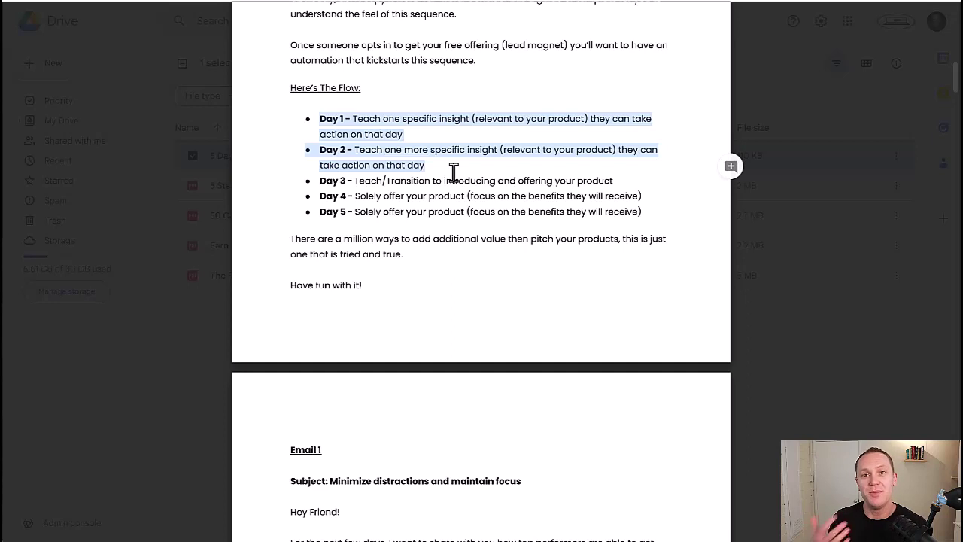
left_click_drag(499, 150, 618, 153)
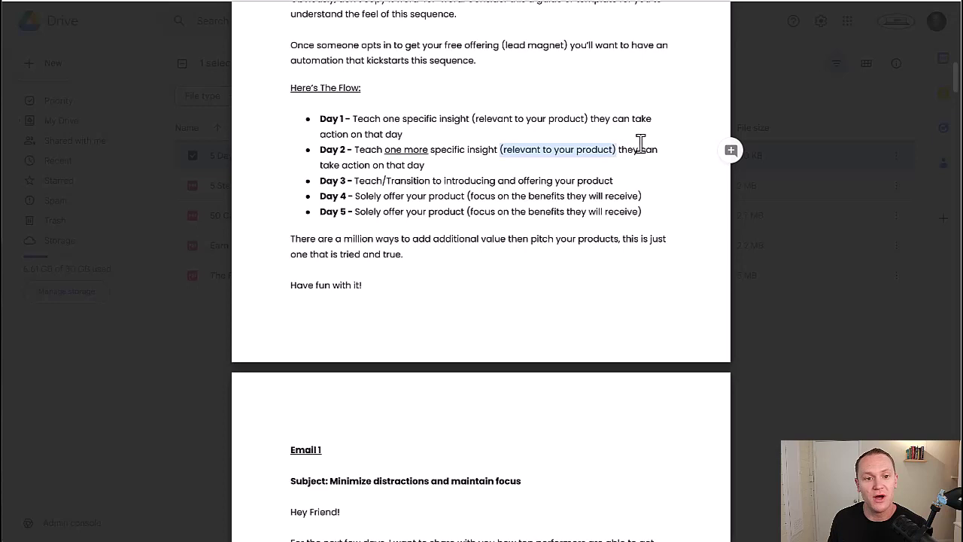
left_click(428, 165)
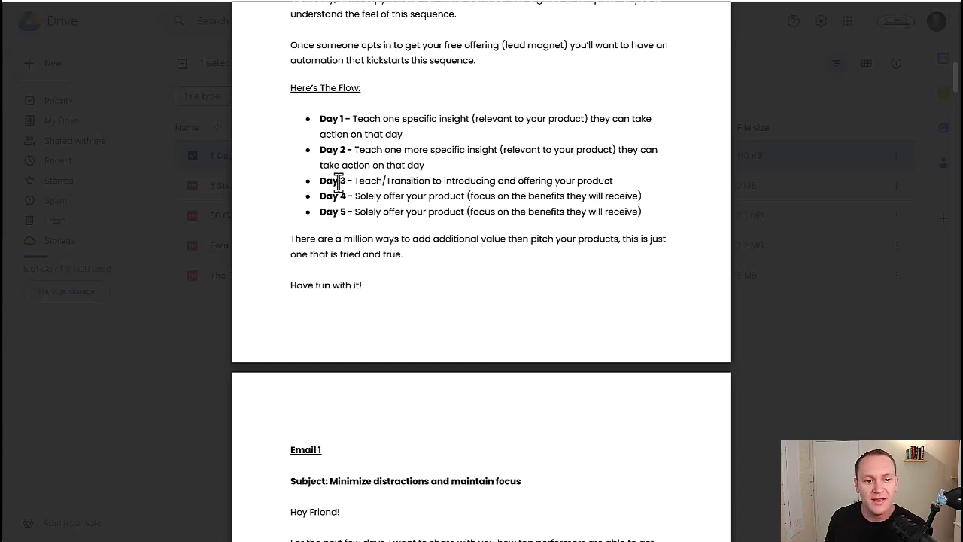
- Read the Day 3 item about teaching and transitioning to introducing and offering the product
left_click_drag(321, 181, 433, 184)
left_click(623, 181)
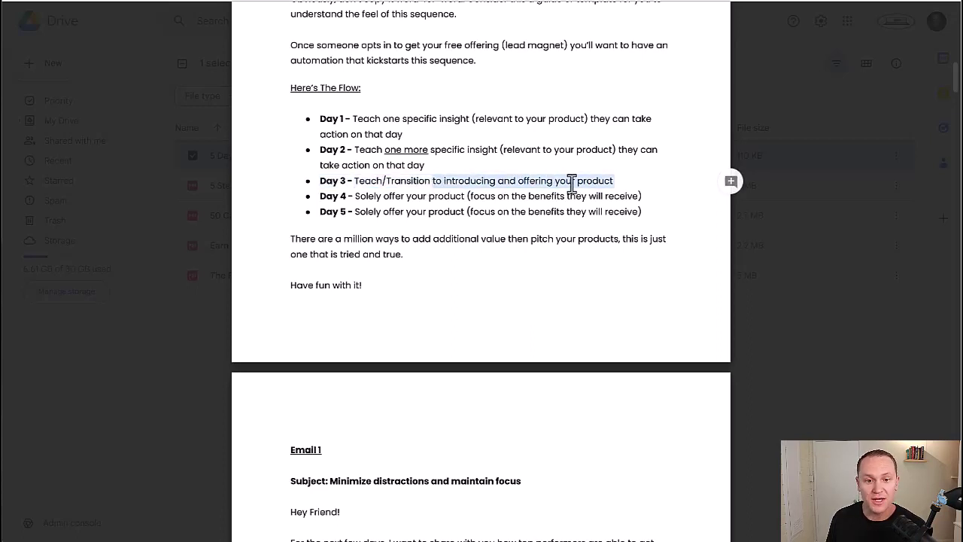
left_click(630, 181)
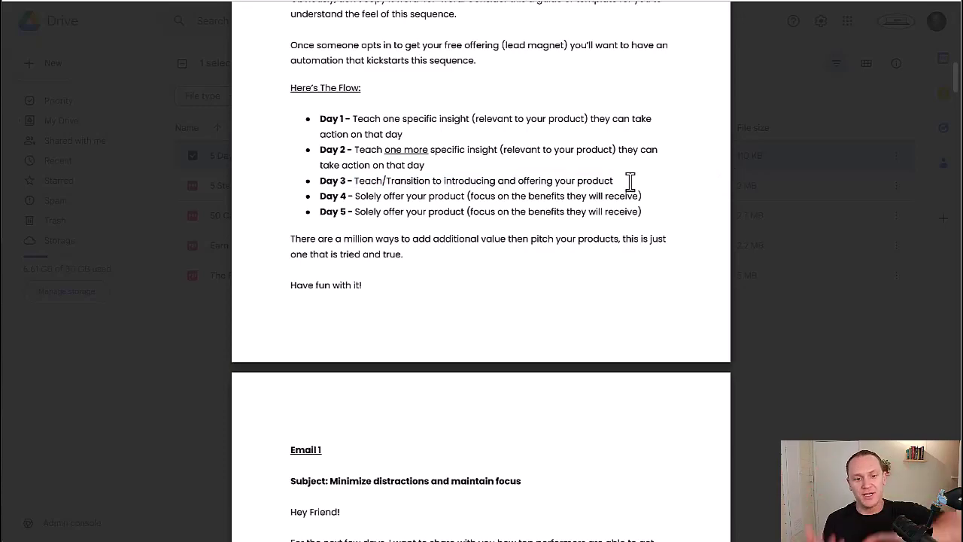
- Skim ahead through the sample emails, and study the Day 4 and Day 5 items about solely offering the product
scroll(331, 301, "down", 20)
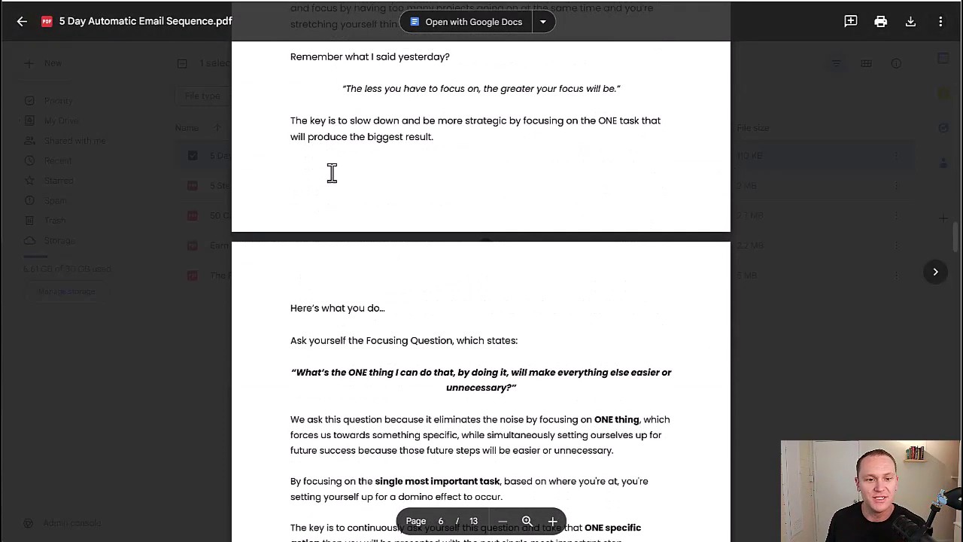
scroll(308, 308, "down", 3)
scroll(312, 308, "up", 20)
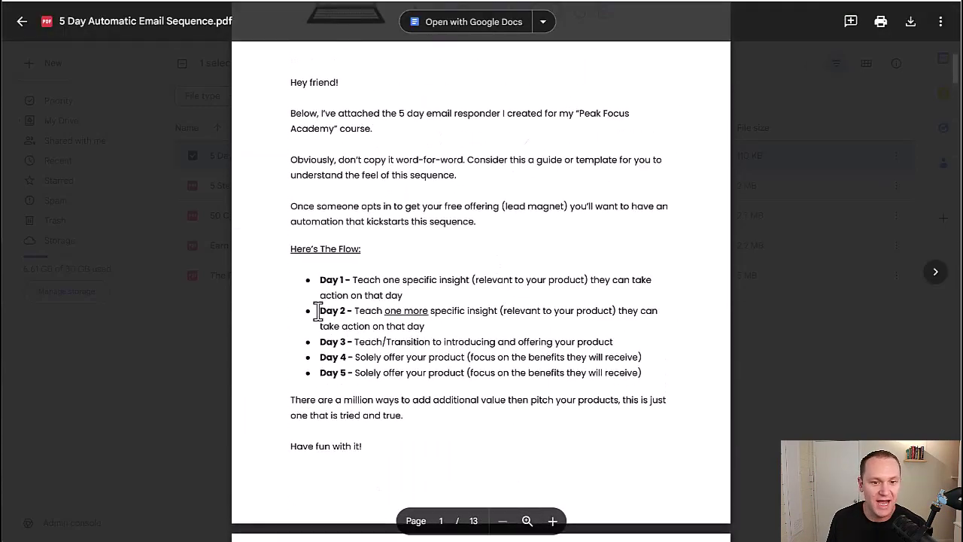
scroll(318, 310, "down", 3)
left_click_drag(318, 194, 643, 207)
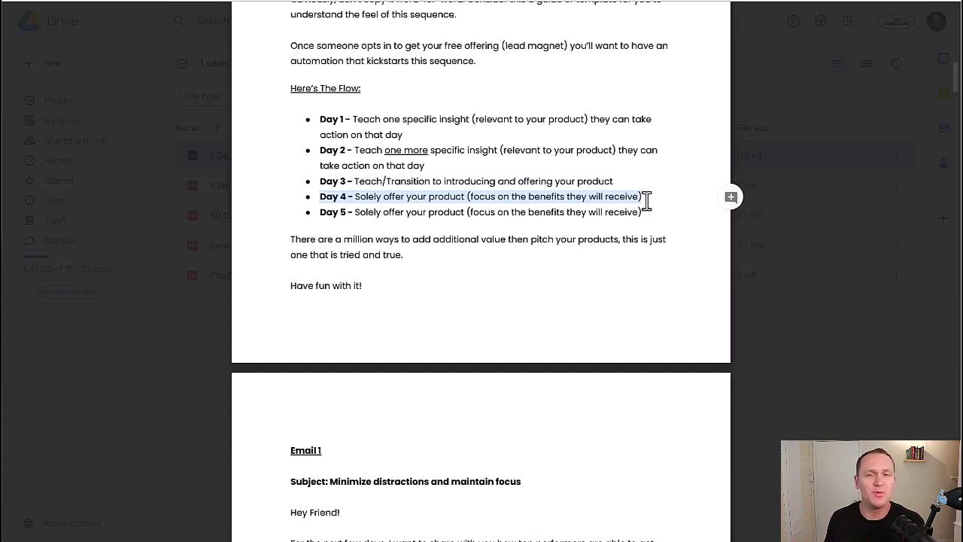
left_click(645, 200)
left_click_drag(311, 211, 643, 205)
left_click(319, 199)
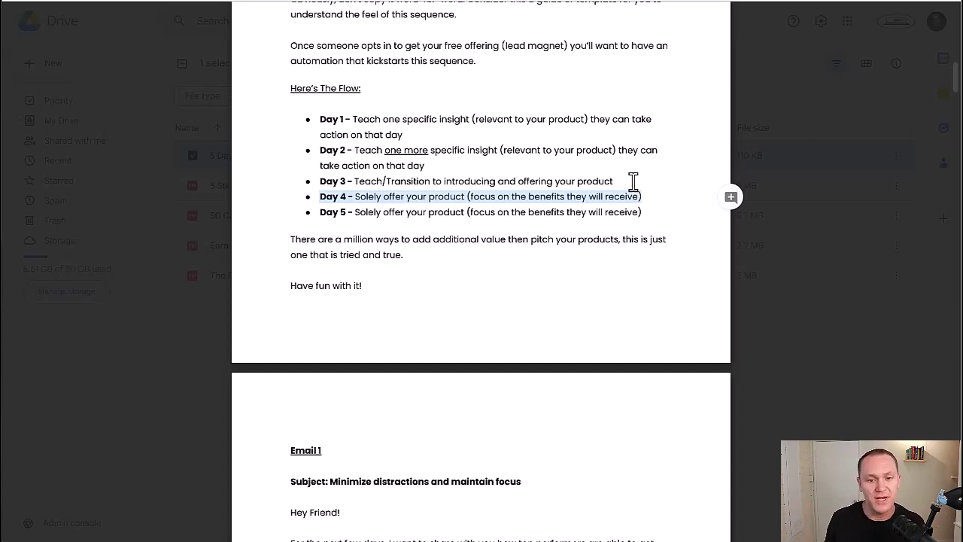
left_click_drag(644, 213, 253, 214)
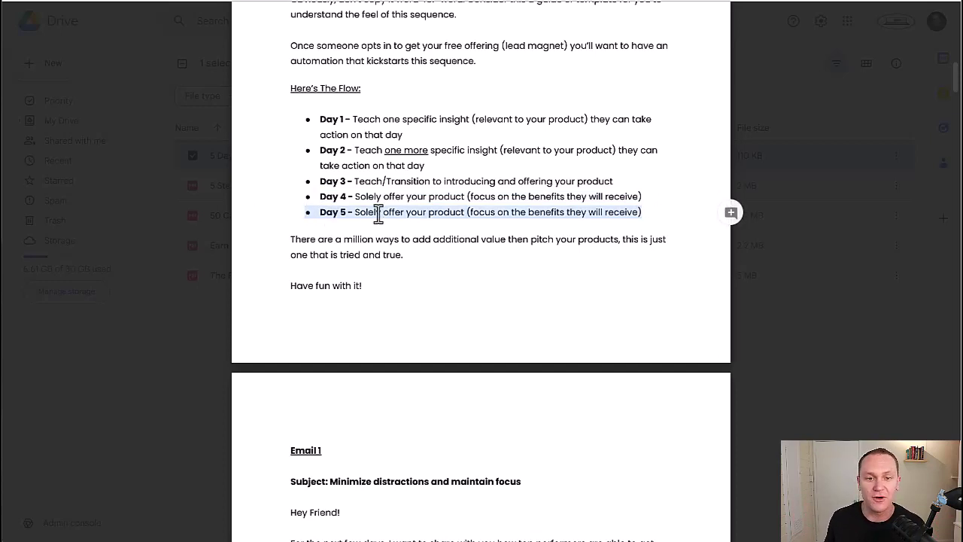
- Recap the five-day flow item by item, from the Day 1 and Day 2 teaching to the Day 3 to Day 5 offers
left_click_drag(321, 119, 380, 120)
left_click_drag(321, 150, 366, 149)
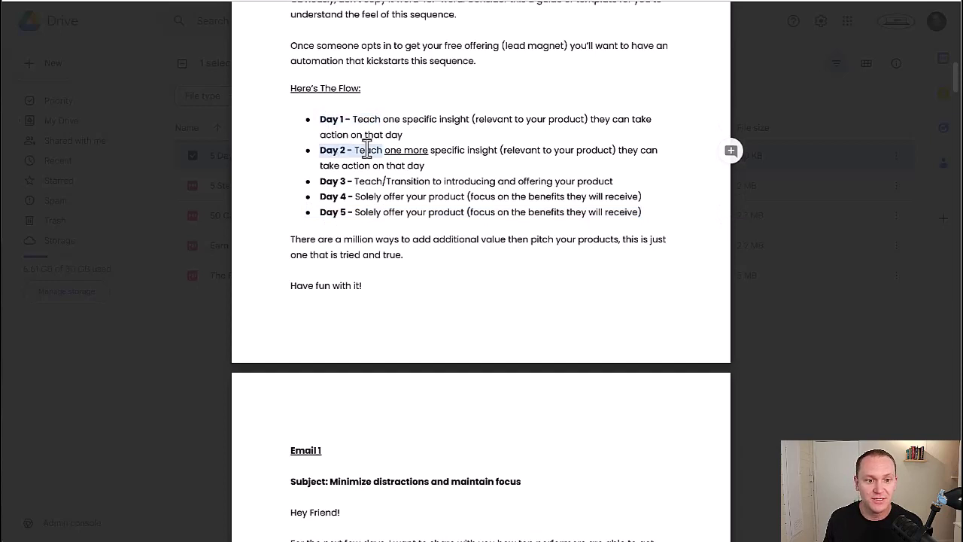
left_click(321, 181)
left_click_drag(320, 181, 614, 181)
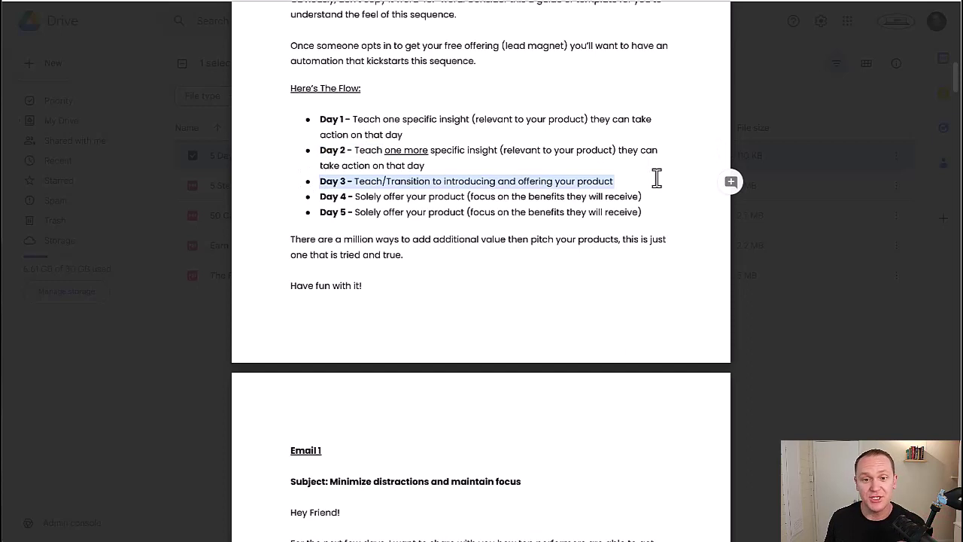
left_click(656, 178)
mouse_move(659, 198)
left_mouse_down()
mouse_move(318, 195)
mouse_move(361, 213)
mouse_move(670, 204)
left_mouse_up()
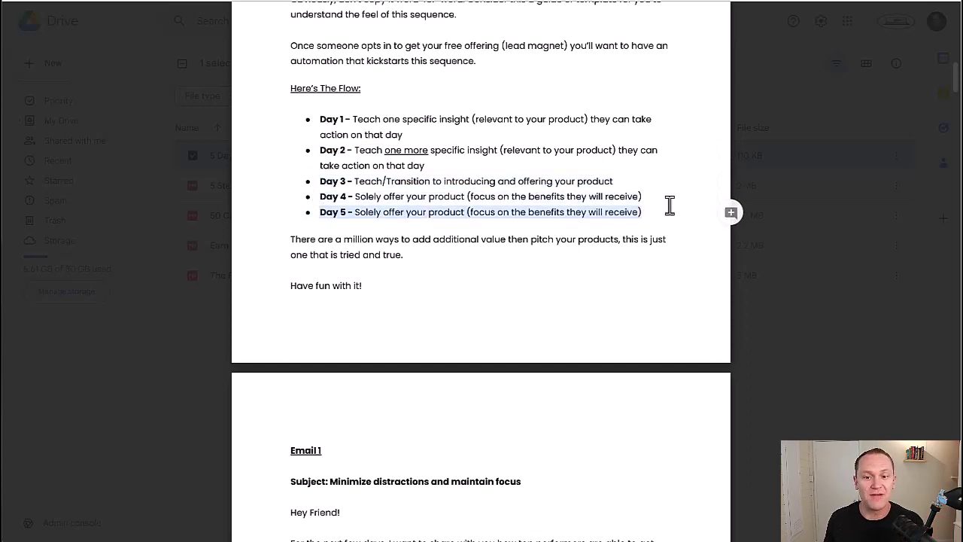
left_click(663, 211)
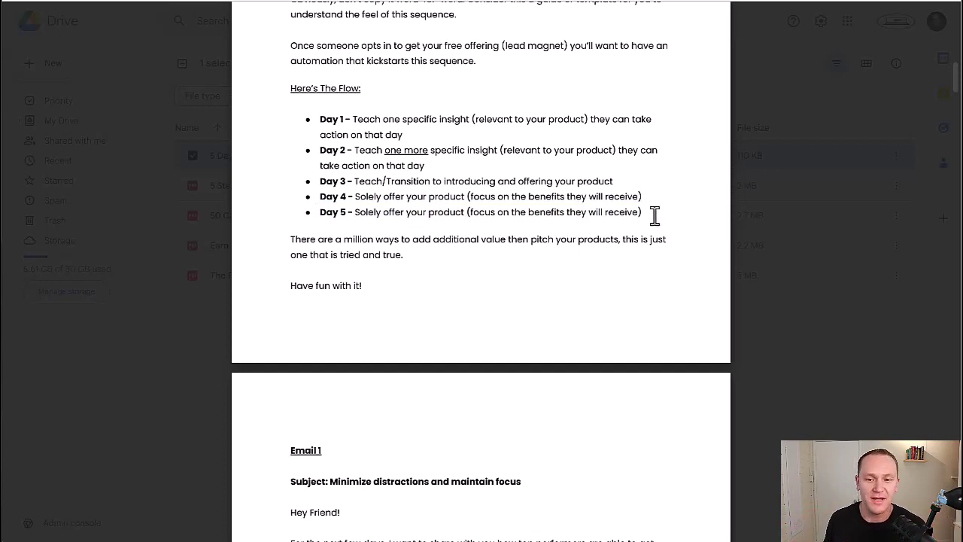
left_click_drag(647, 212, 360, 218)
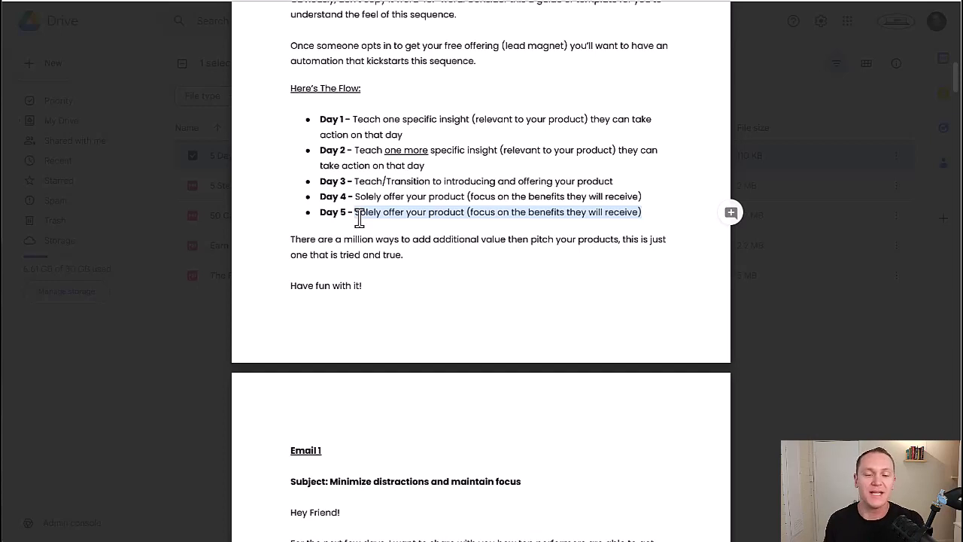
left_click_drag(348, 181, 659, 217)
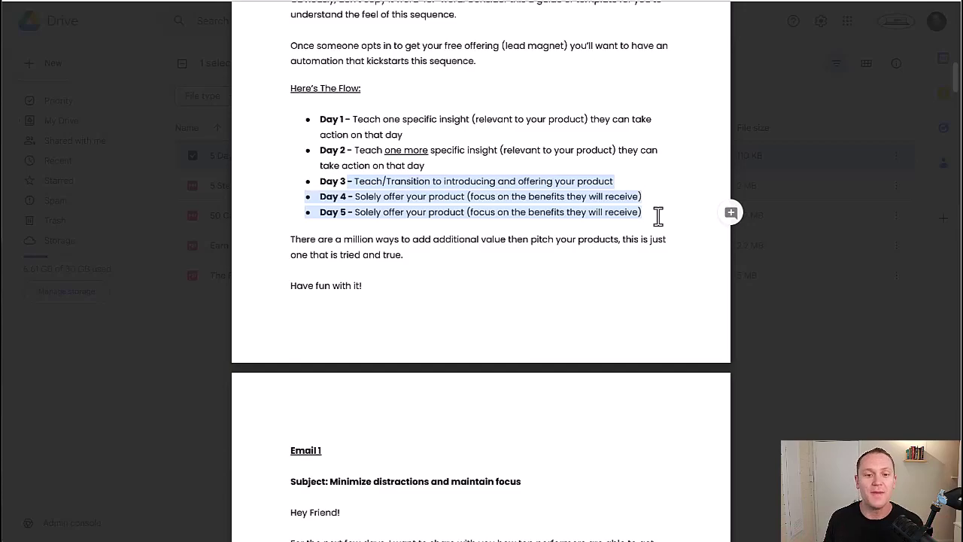
- Skim the sample emails down to the "Get Peak Focus Academy today!" call to action that closes the email before Email 4
scroll(652, 219, "down", 20)
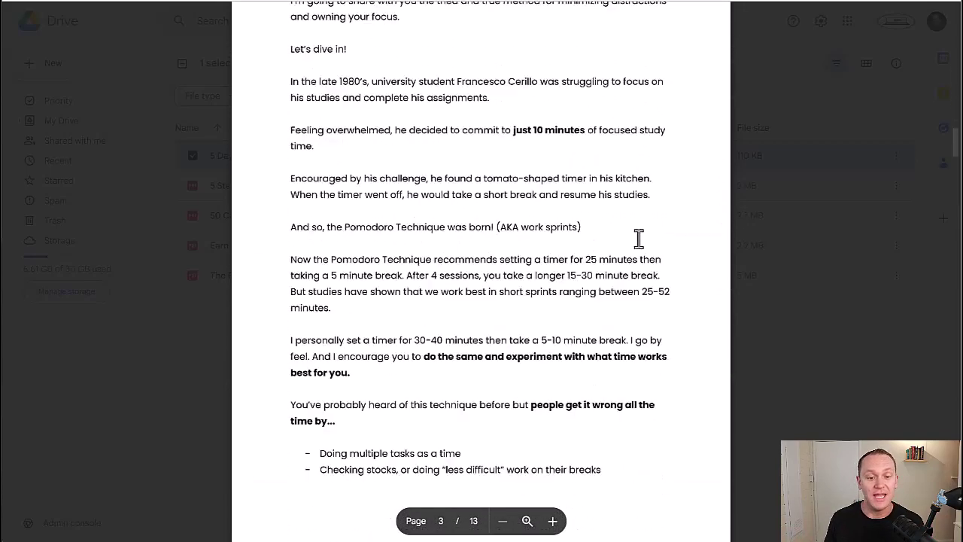
scroll(639, 225, "down", 15)
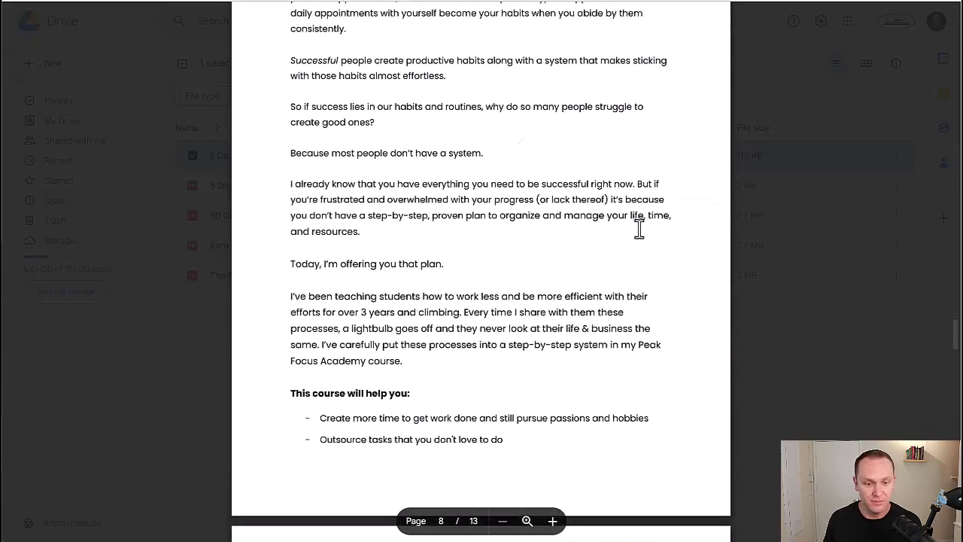
scroll(639, 229, "down", 8)
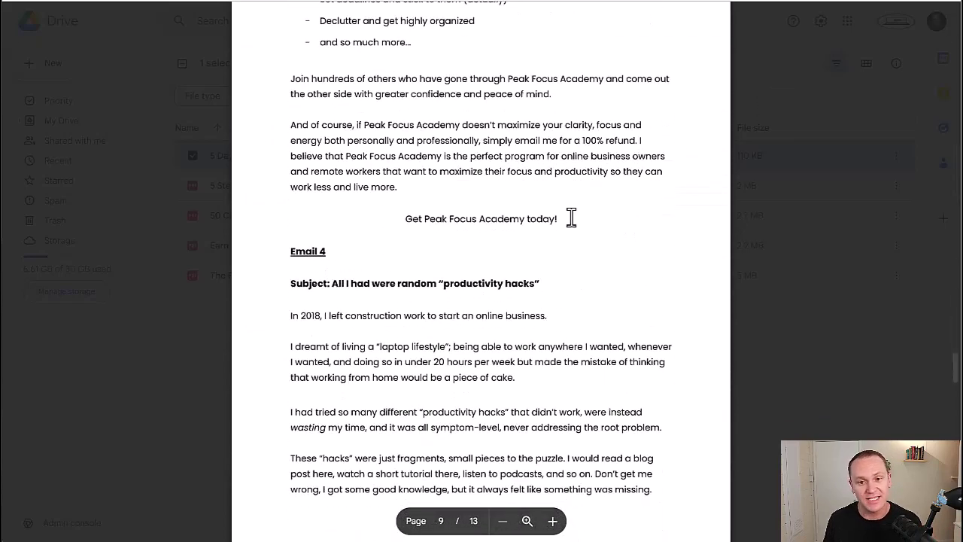
left_click_drag(572, 218, 324, 218)
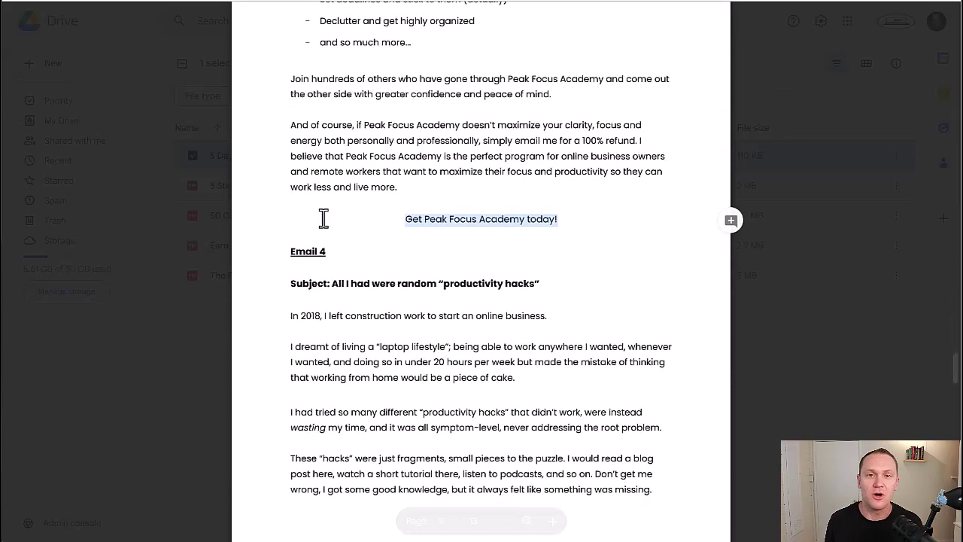
left_click(372, 218)
left_click_drag(399, 219, 571, 222)
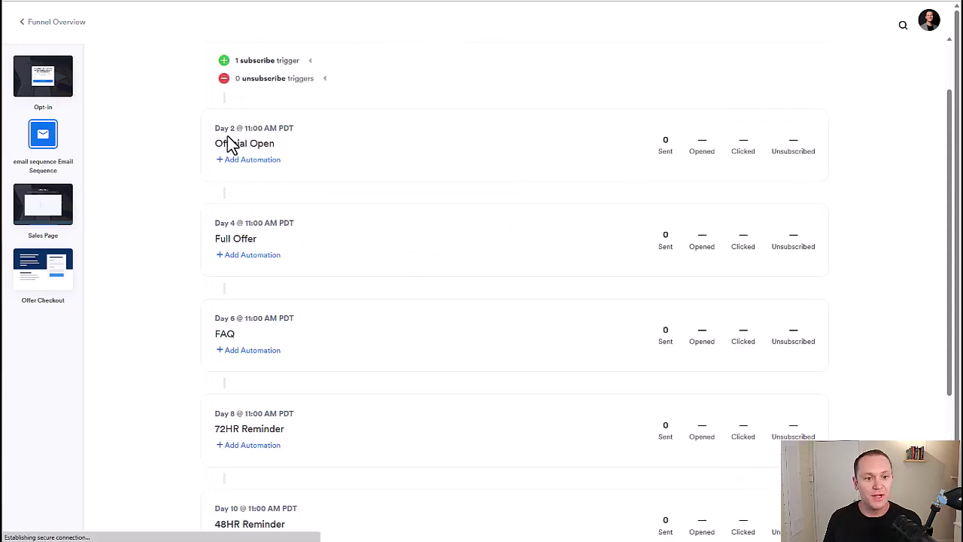
- In Kajabi, reschedule the Full Offer email to day 2 at 07:00 AM and save it
left_click_drag(215, 128, 341, 125)
left_click(341, 127)
left_click(239, 245)
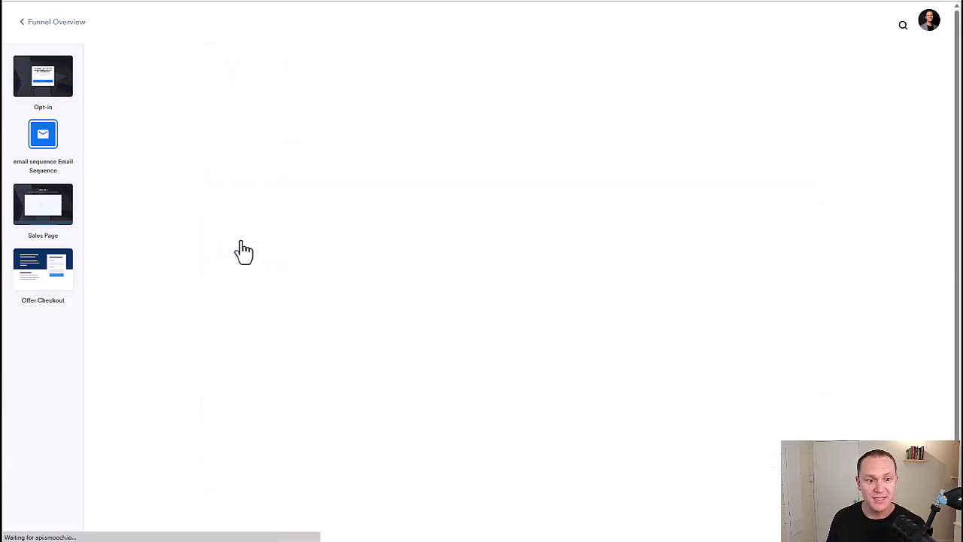
double_click(288, 165)
type("2")
left_click(707, 174)
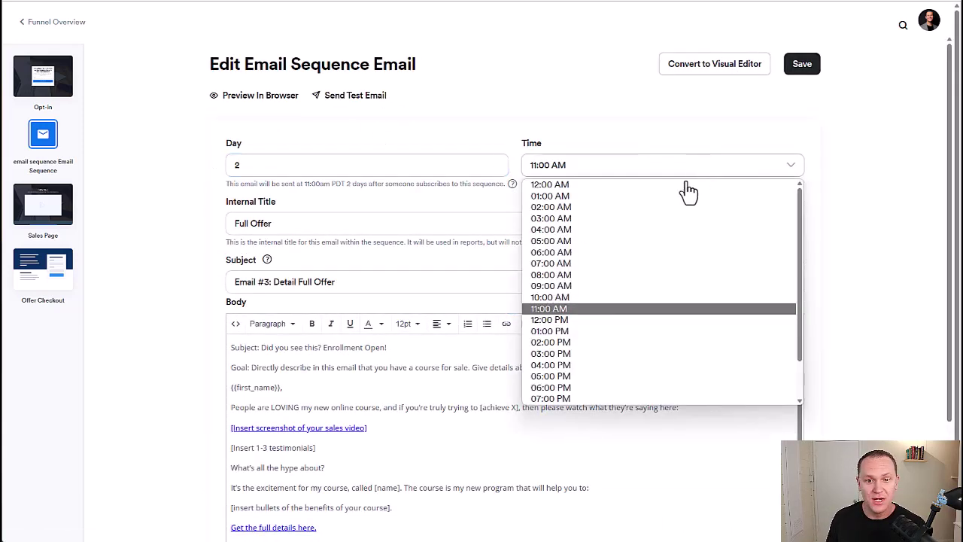
left_click(622, 269)
left_click(798, 70)
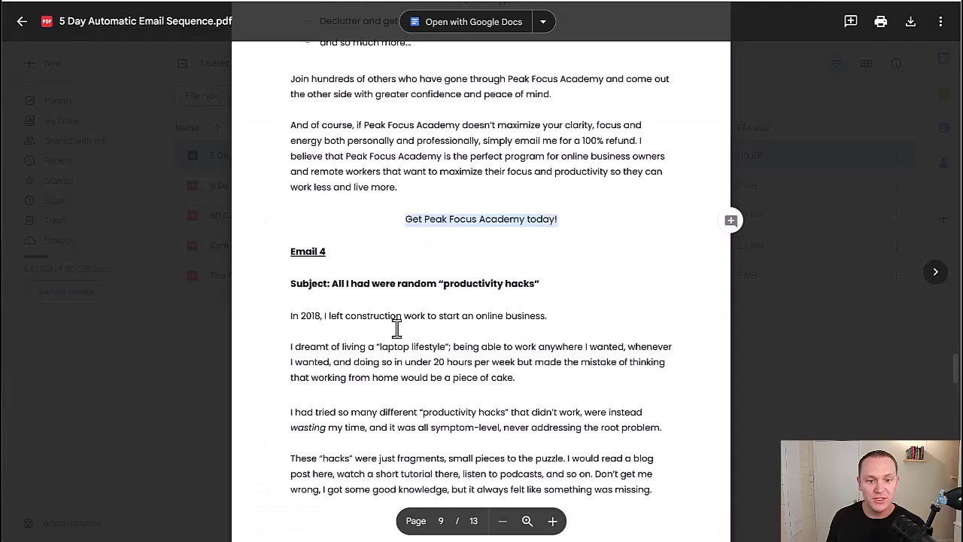
- Go back up through the sequence PDF and look over the schedule of all emails in the Kajabi sequence
scroll(387, 326, "up", 20)
scroll(413, 290, "up", 10)
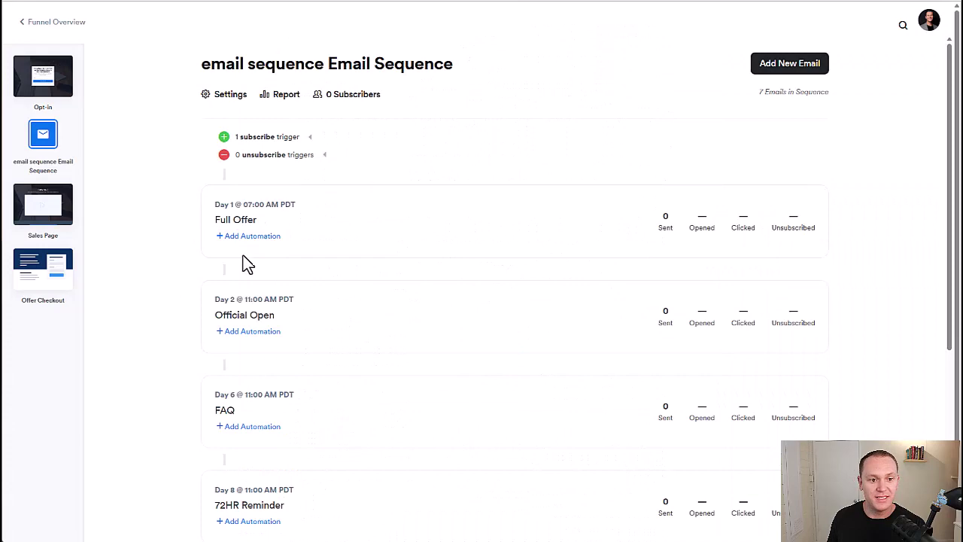
scroll(114, 297, "down", 4)
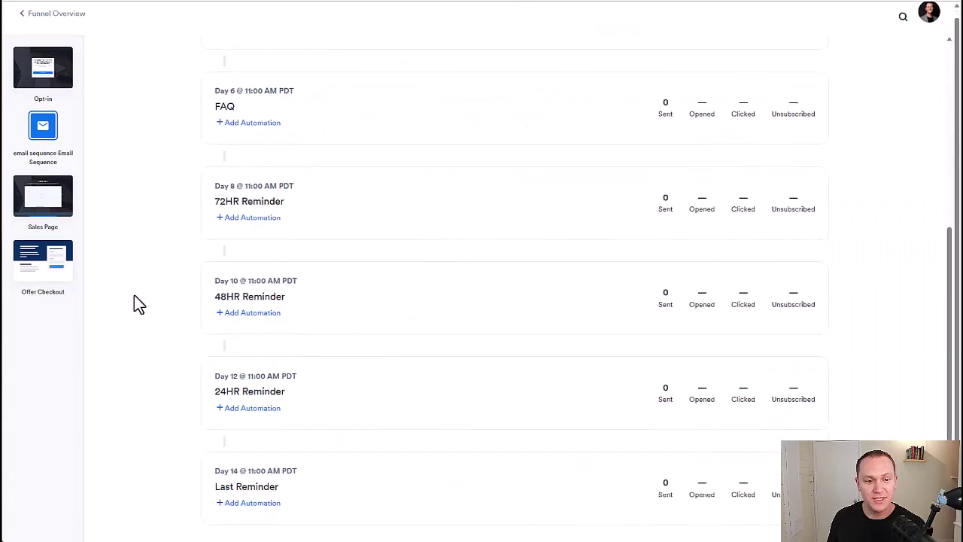
scroll(256, 300, "up", 5)
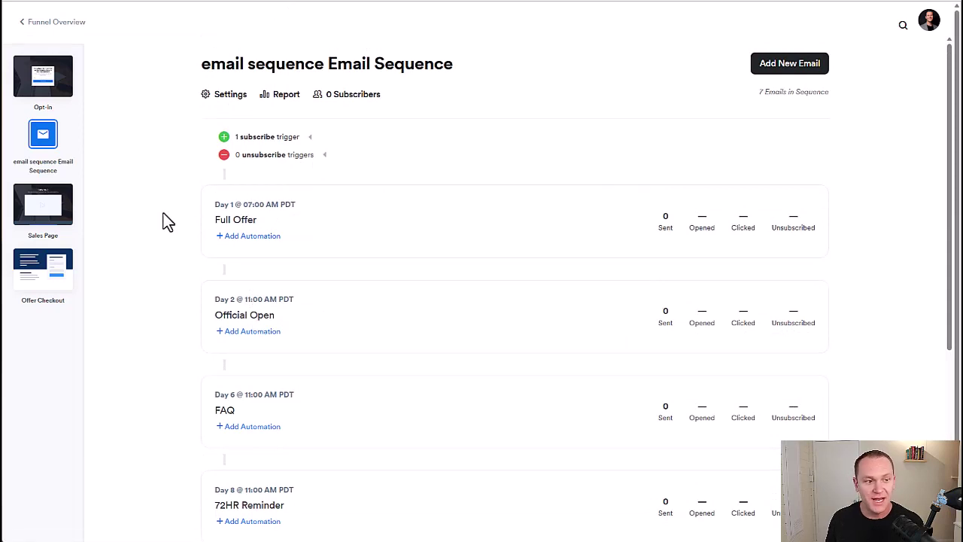
- Open the funnel's Sales Page and look through its video, call to action, benefits, testimonial and offer sections
left_click(47, 211)
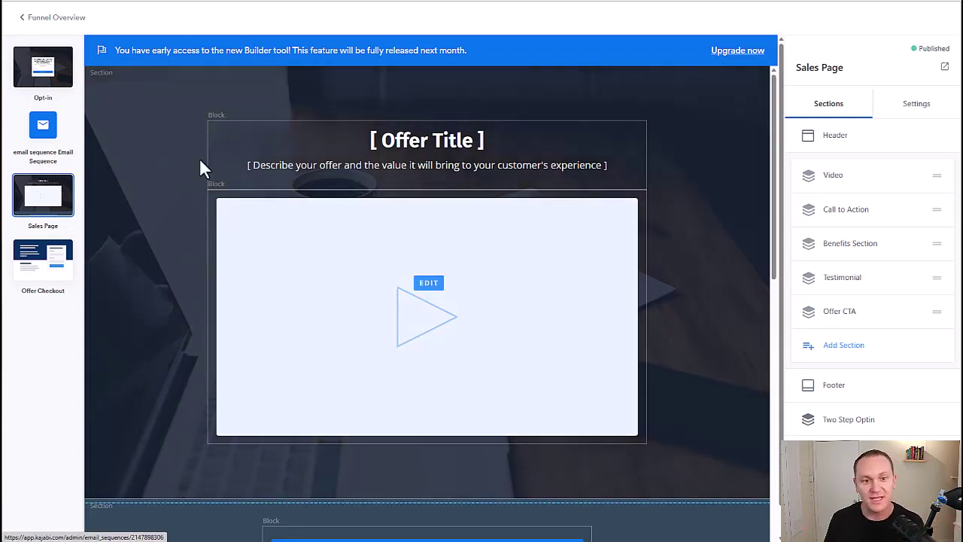
scroll(296, 234, "down", 10)
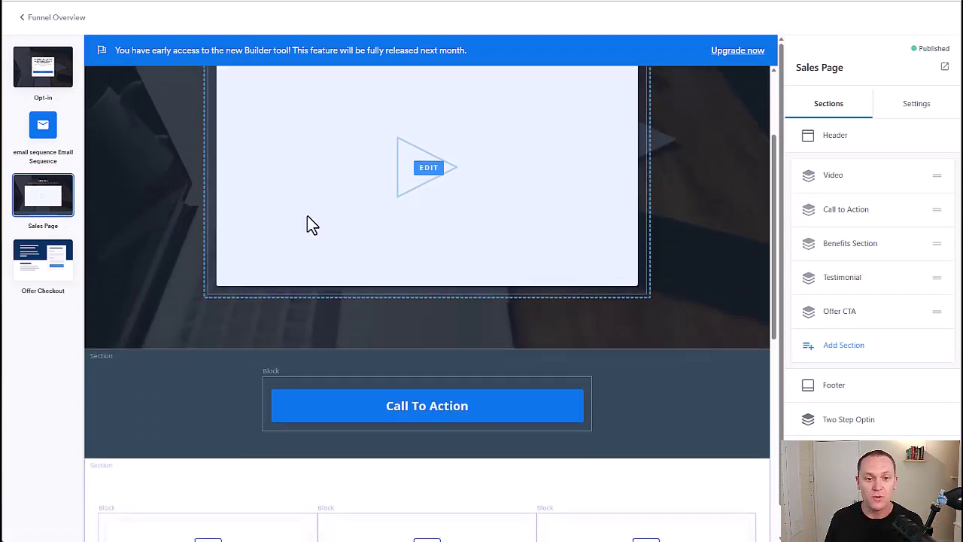
scroll(286, 207, "down", 5)
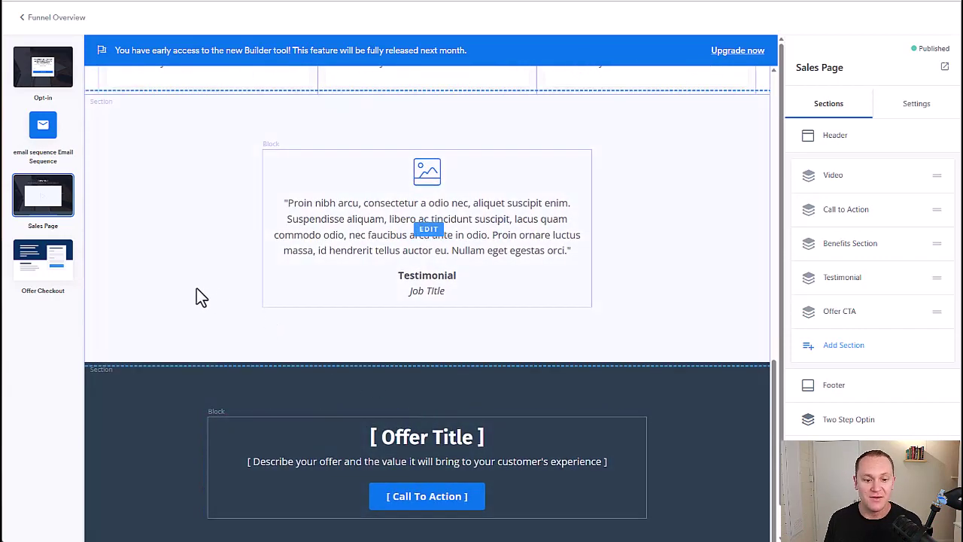
scroll(182, 342, "up", 10)
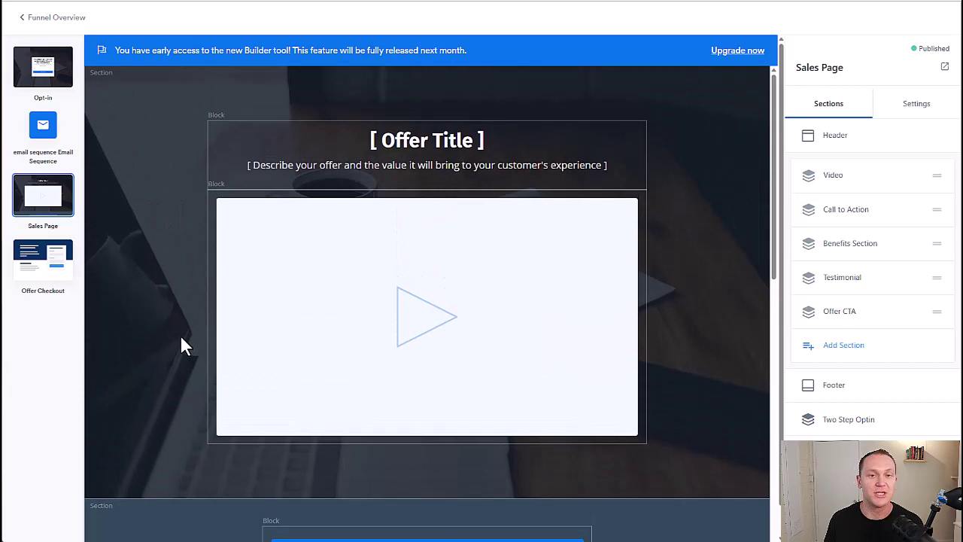